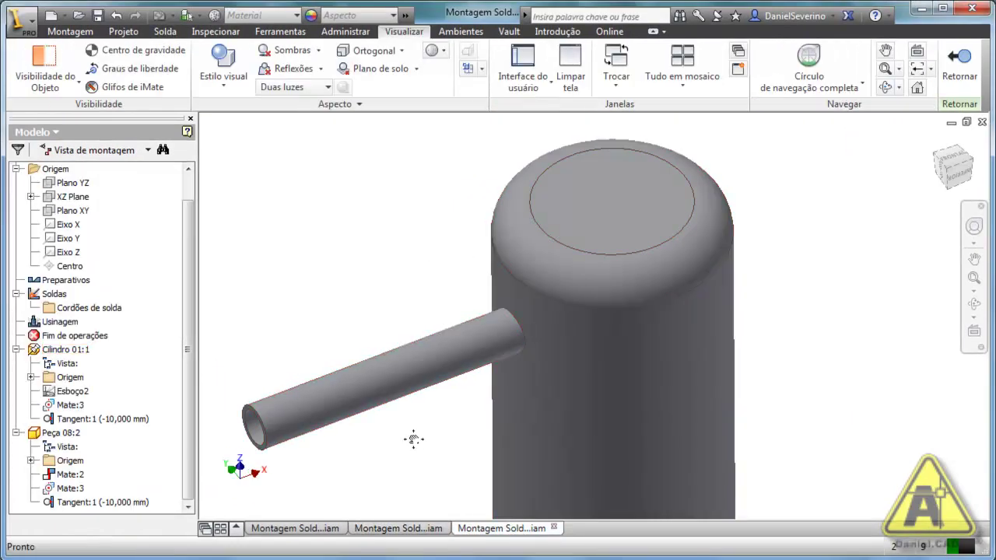
Examine the junction between the side tube and the cylinder from several angles
middle_click_drag(413, 438, 478, 397)
scroll(487, 381, "down", 2)
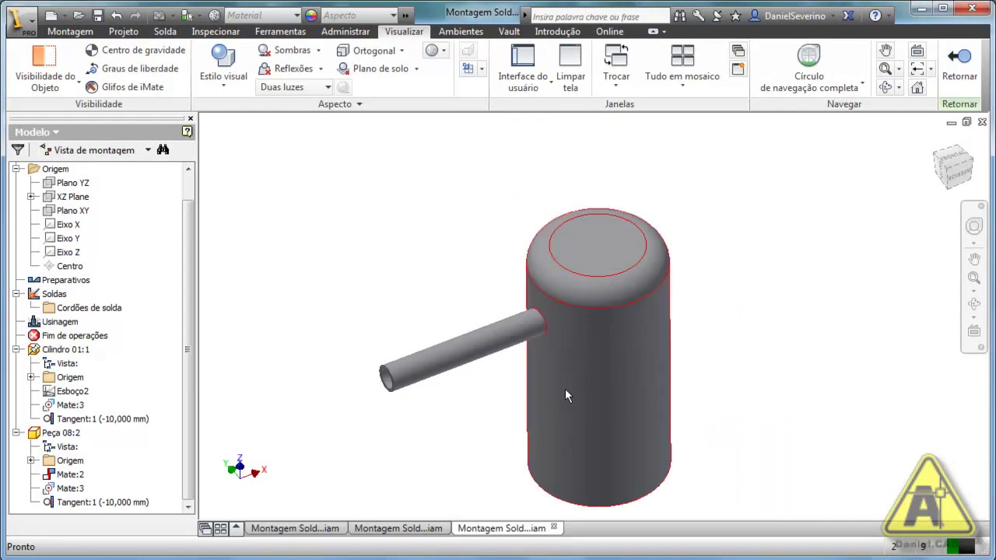
middle_click_drag(629, 425, 519, 416, "shift")
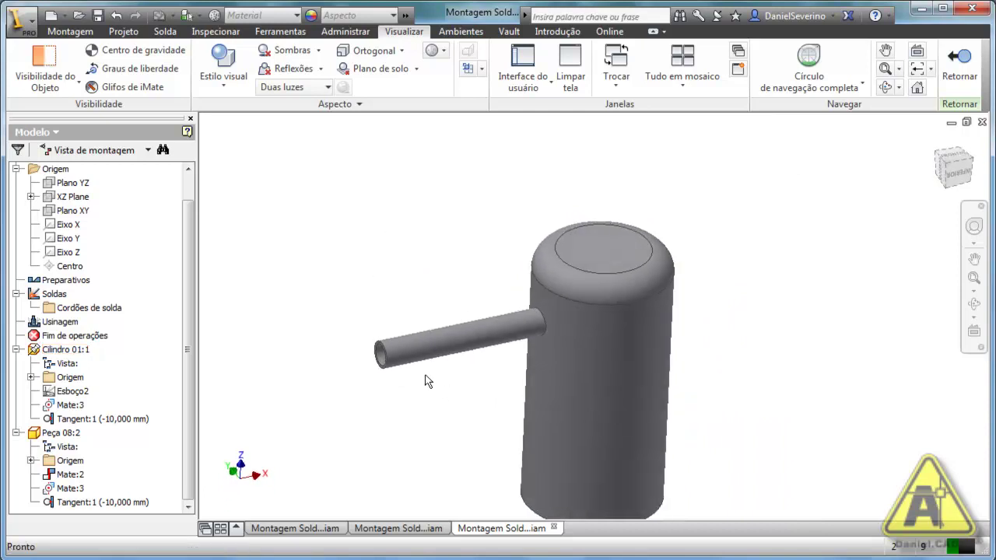
middle_click_drag(467, 397, 734, 378, "shift")
scroll(615, 255, "down", 3)
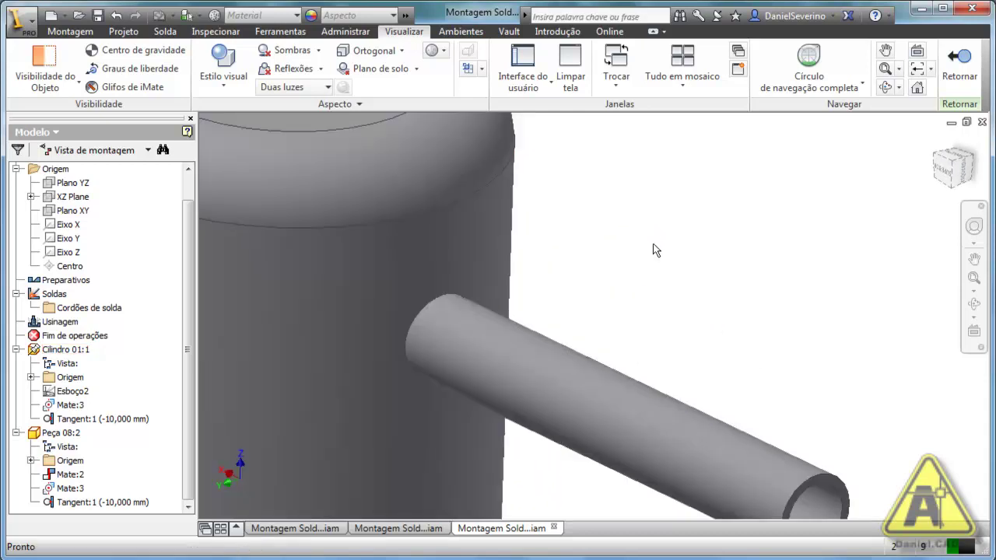
scroll(656, 249, "down", 2)
scroll(802, 245, "up", 1)
scroll(792, 237, "up", 3)
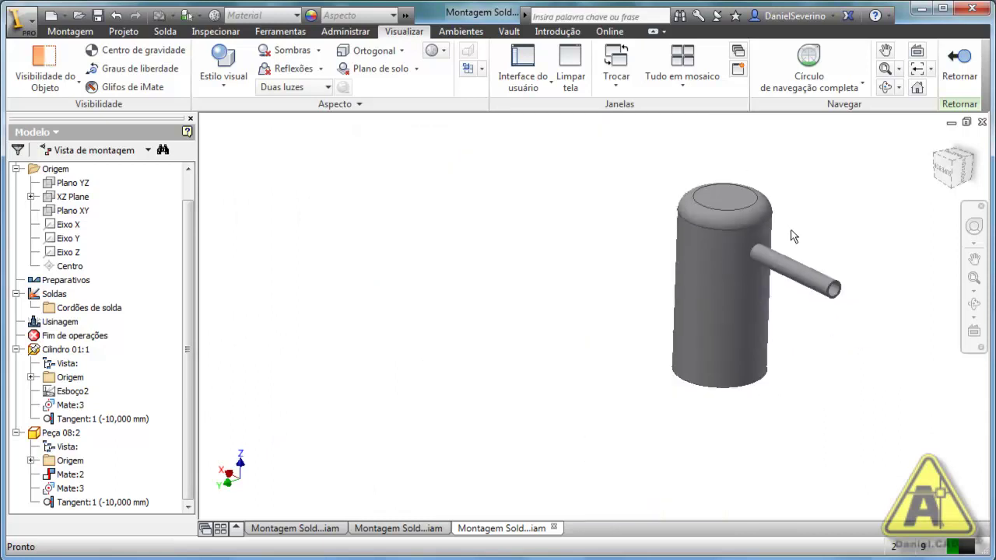
scroll(707, 262, "down", 3)
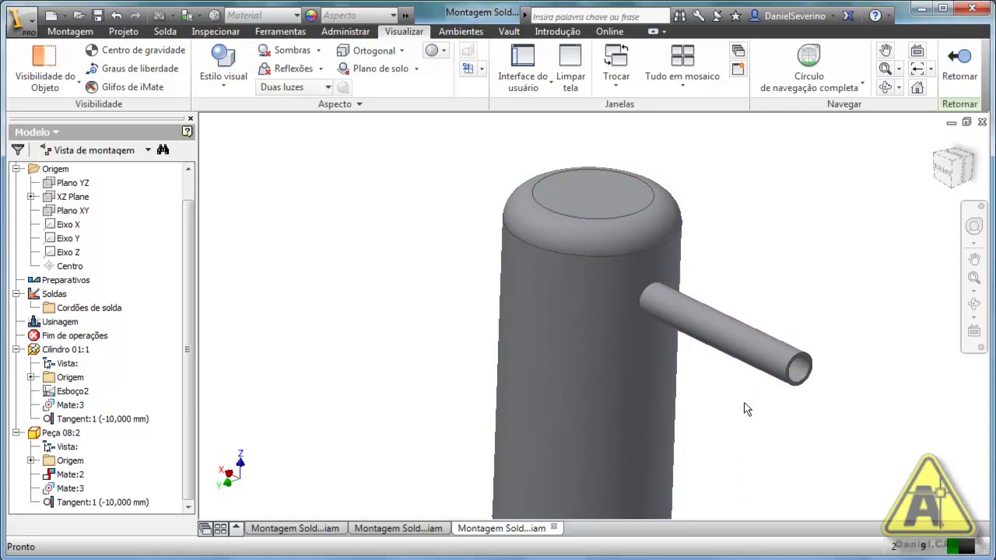
Activate the welds group and set up a fillet weld between the cylinder's outer wall and the side tube's outer face
left_click(167, 33)
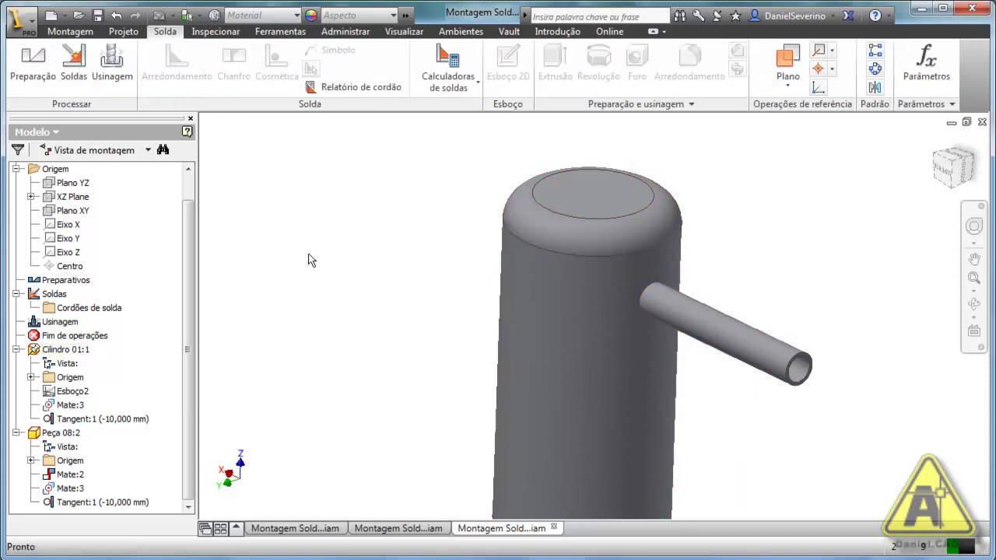
left_click(73, 69)
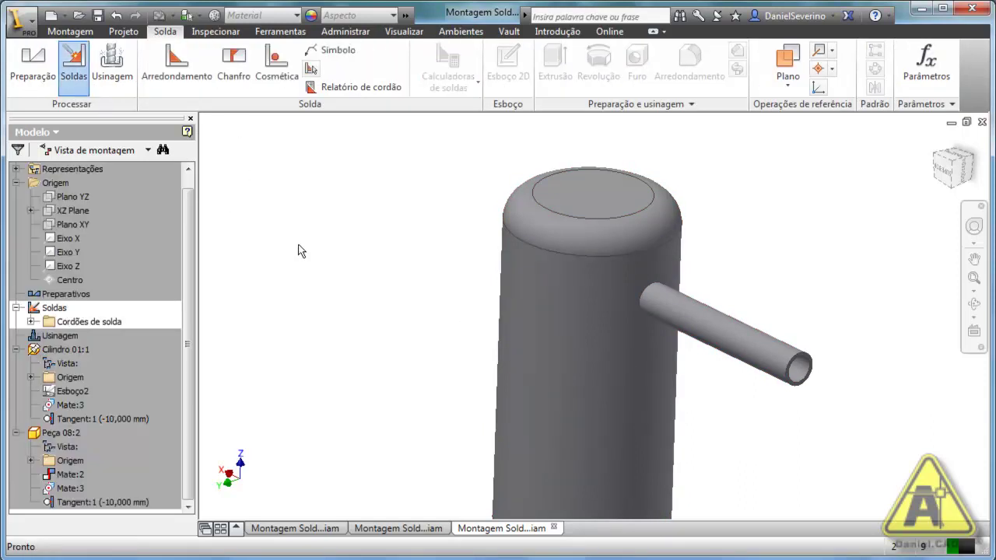
scroll(702, 276, "up", 3)
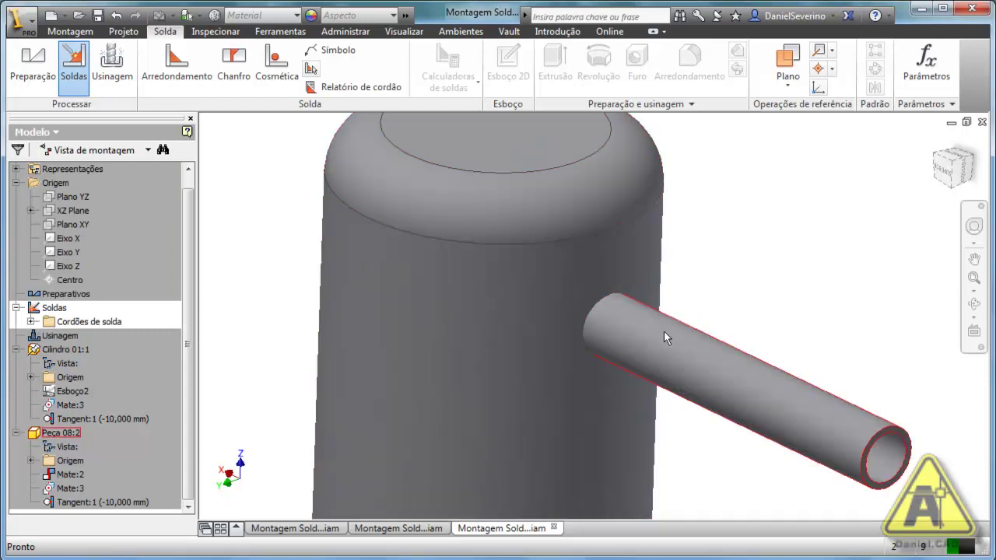
left_click(189, 80)
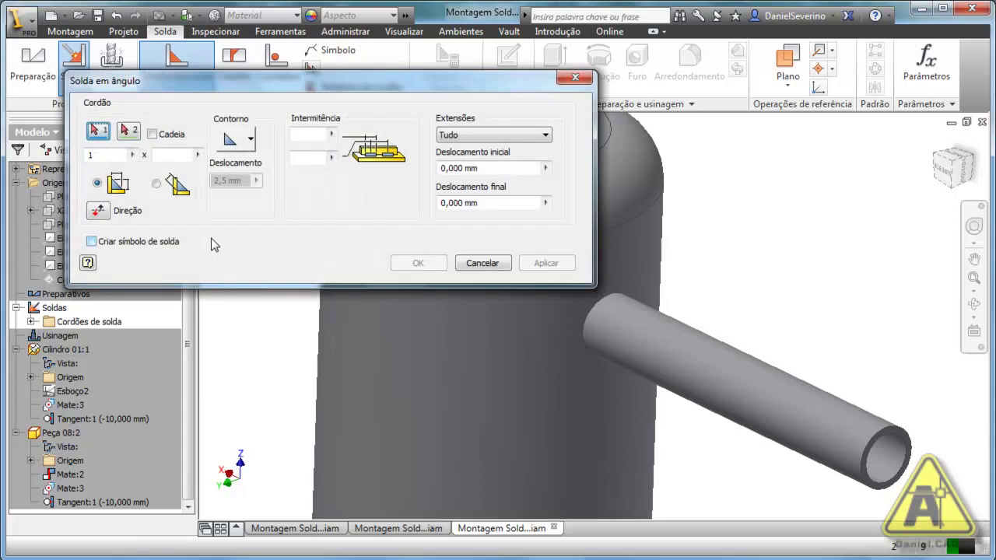
middle_click_drag(460, 411, 652, 411)
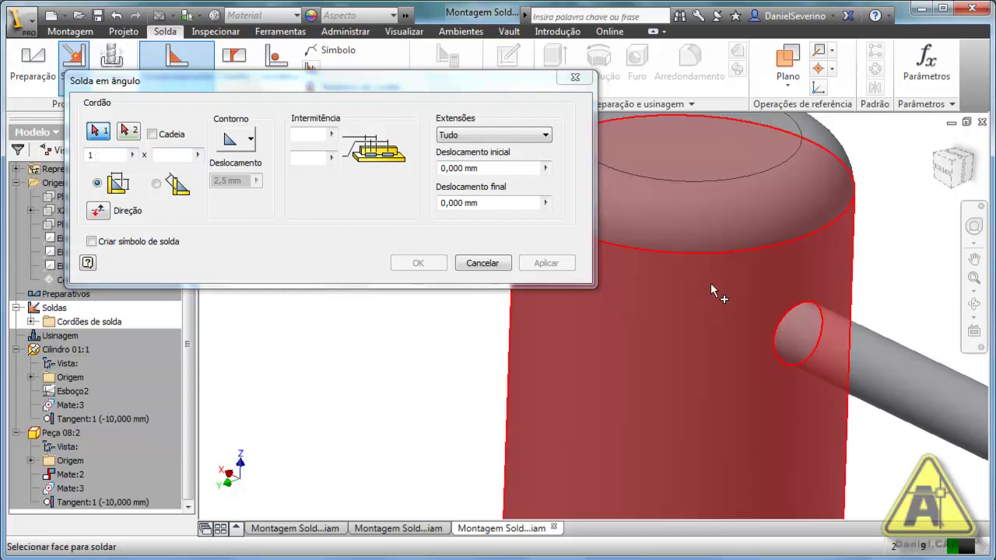
left_click(711, 283)
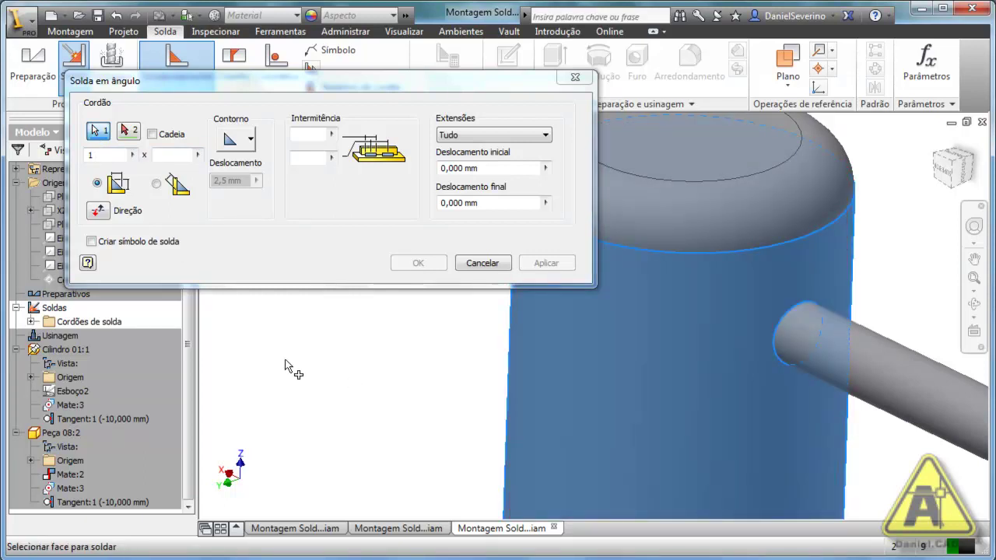
left_click(130, 131)
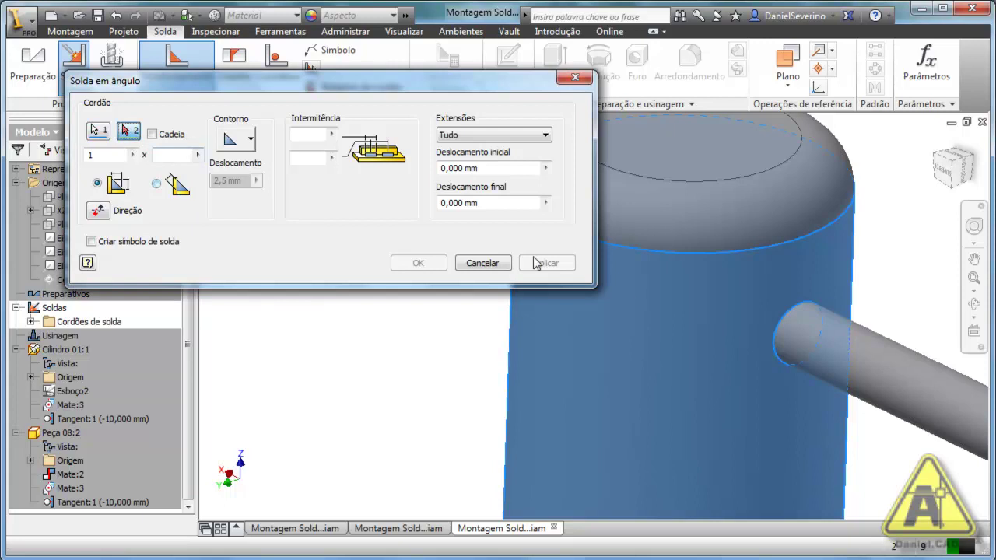
left_click(796, 330)
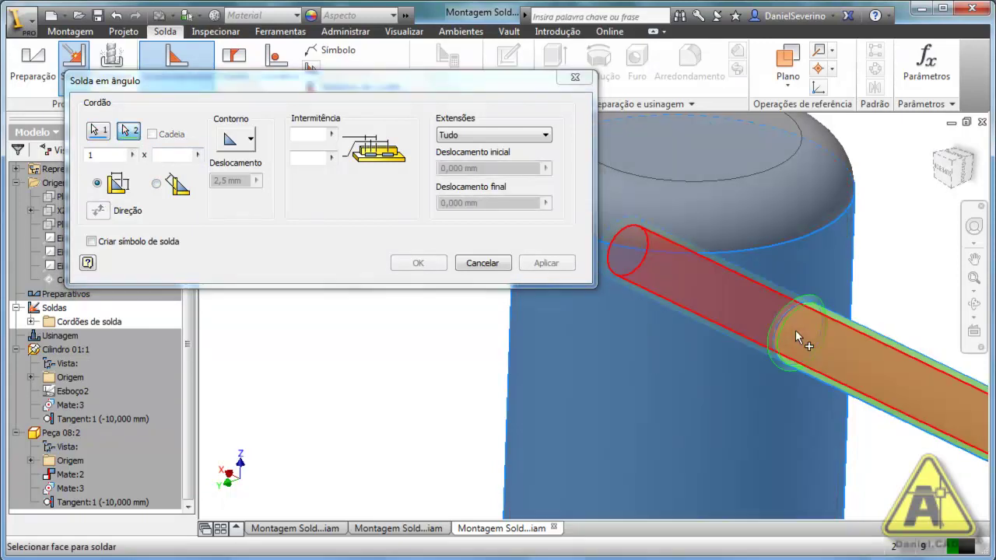
middle_click_drag(473, 425, 440, 413)
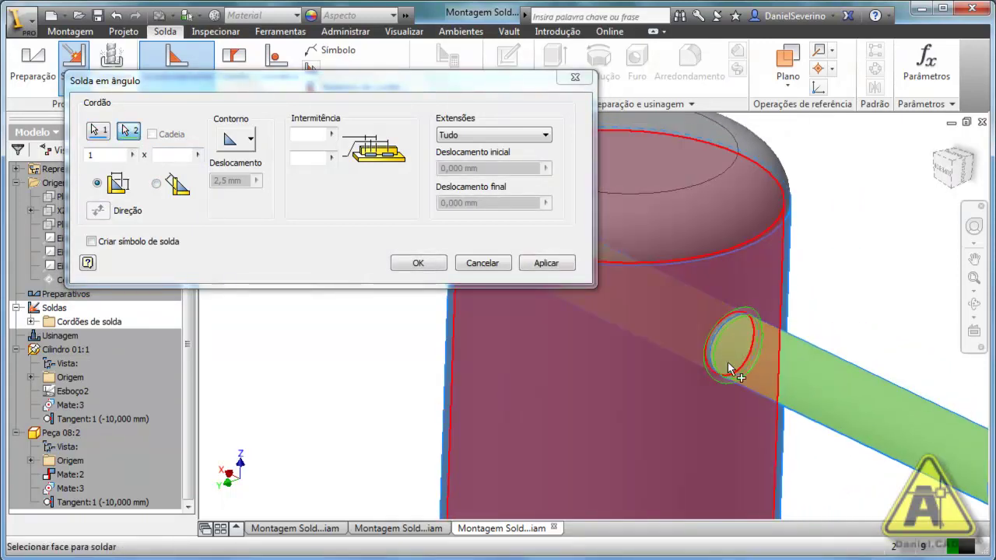
scroll(788, 319, "down", 3)
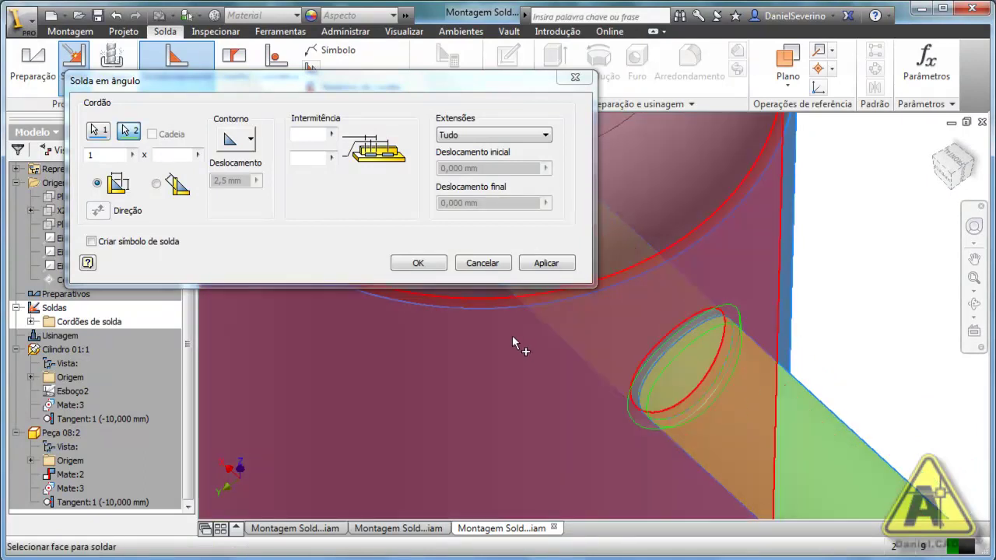
Set the first leg size of the fillet weld to 2 and apply the bead around the tube
left_click(117, 155)
type("2")
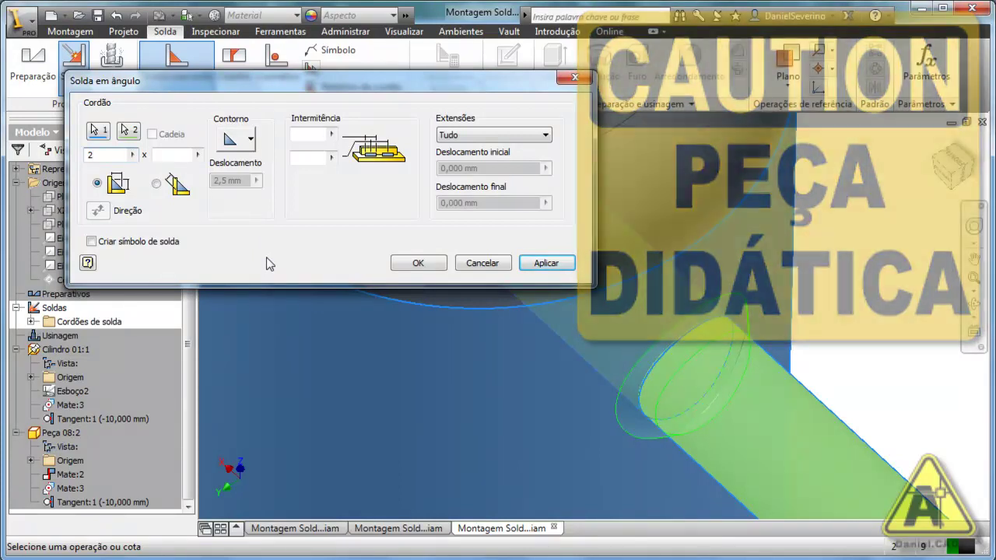
left_click(523, 265)
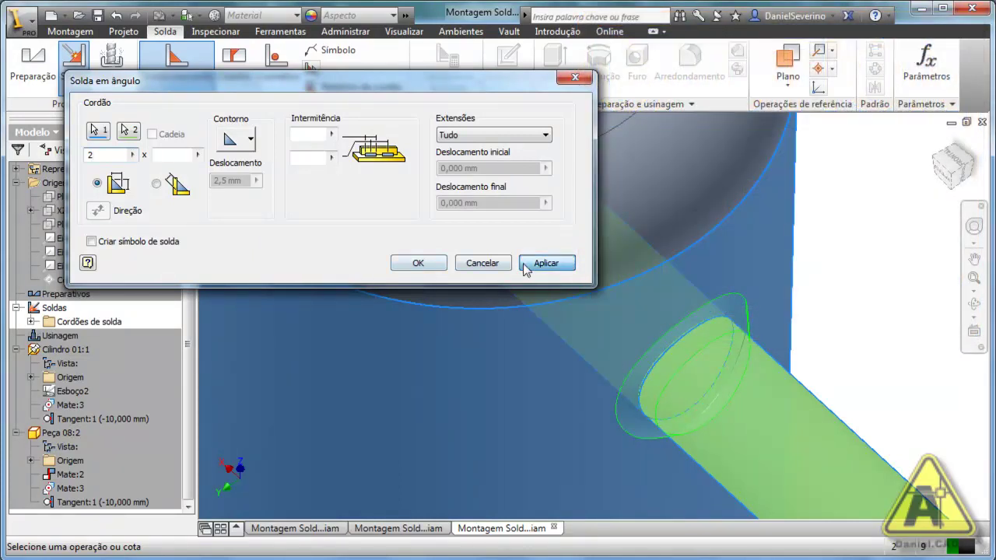
Apply a second fillet weld inside the cylinder, between its inner wall and the tube's outer face, and end the fillet weld command
scroll(851, 338, "down", 4)
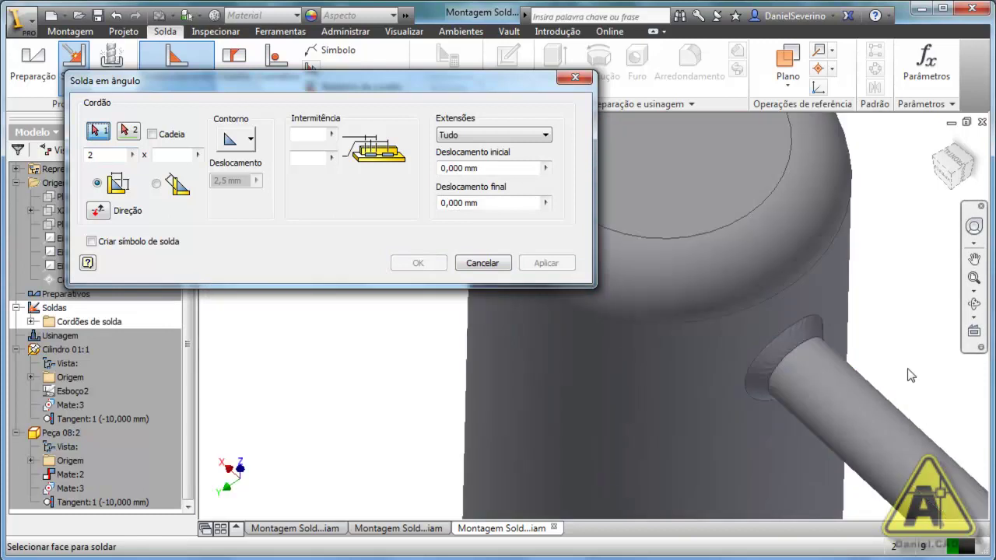
middle_click_drag(910, 376, 763, 350, "shift")
middle_click_drag(813, 325, 846, 296, "shift")
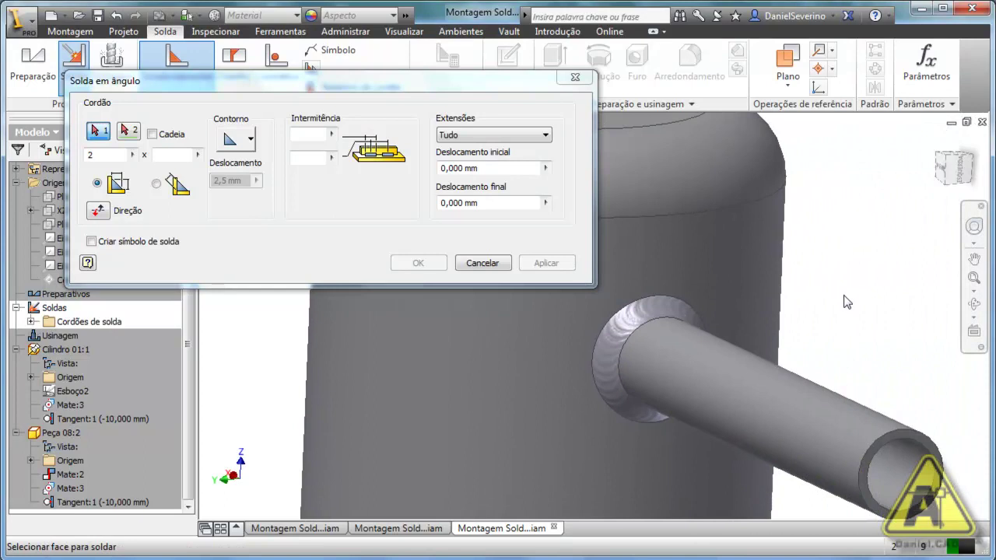
middle_click_drag(847, 302, 848, 304, "shift")
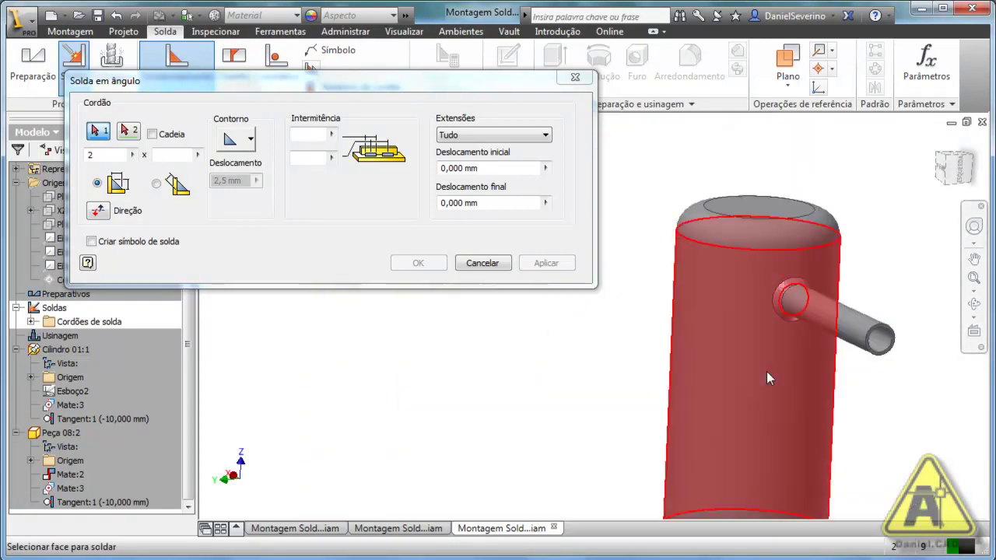
middle_click_drag(766, 371, 862, 310, "shift")
scroll(863, 309, "down", 3)
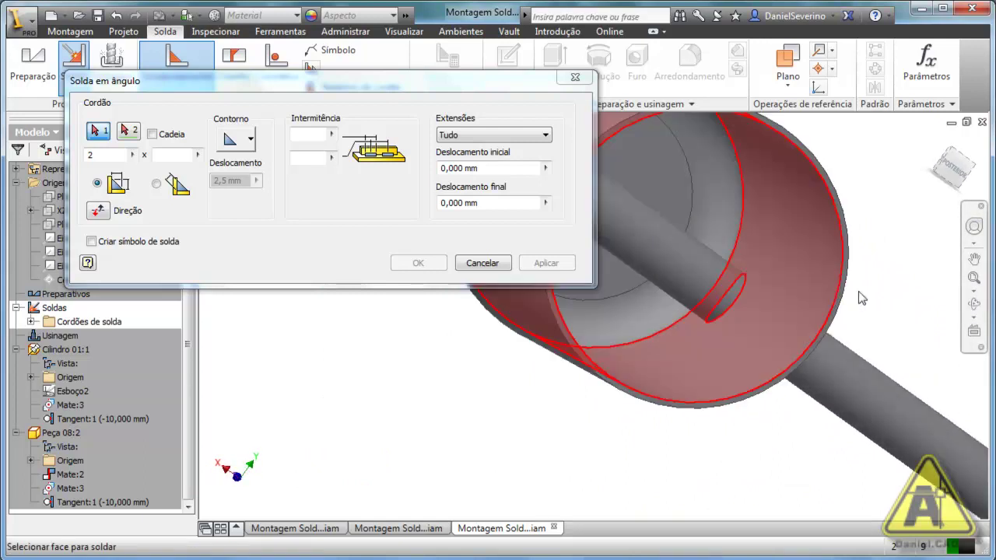
scroll(825, 315, "down", 8)
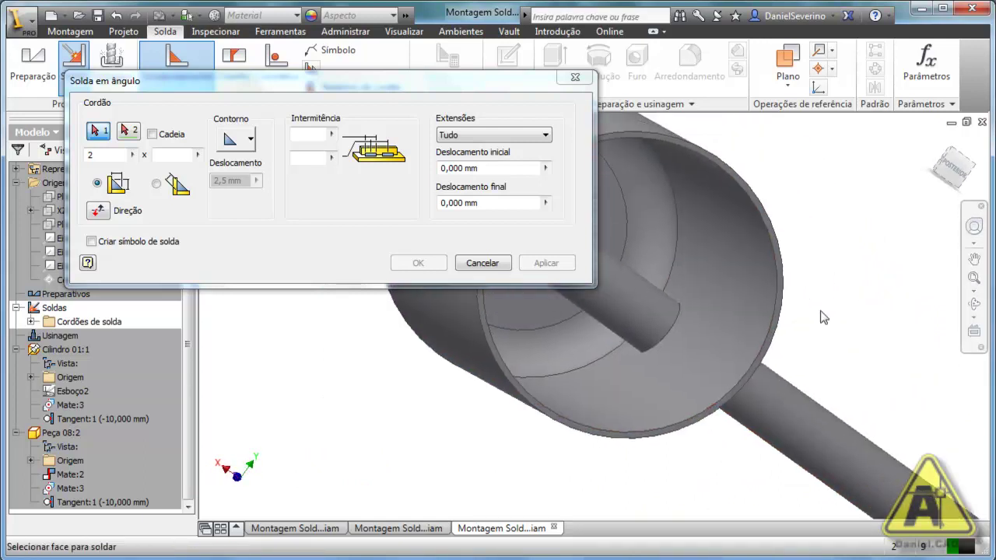
middle_click_drag(854, 446, 947, 406)
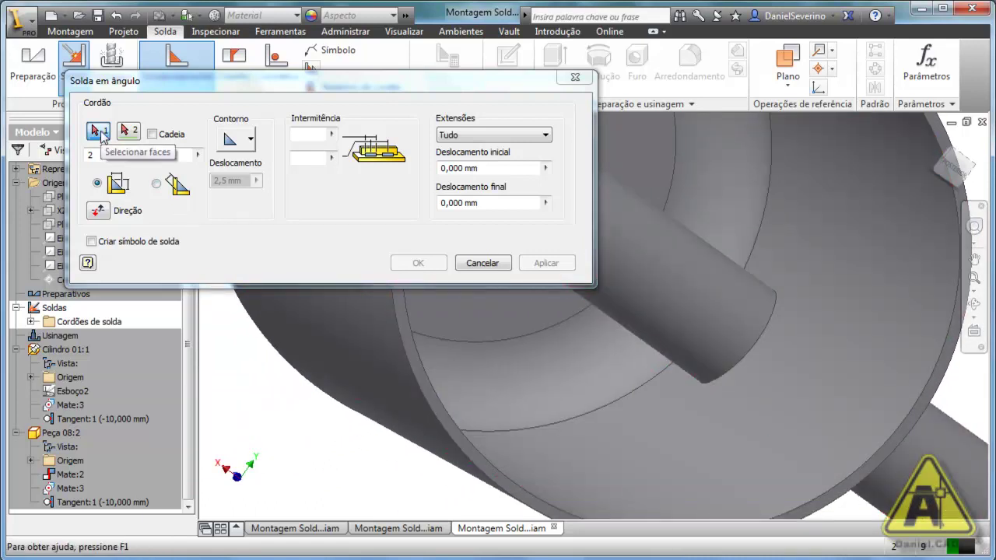
left_click(876, 321)
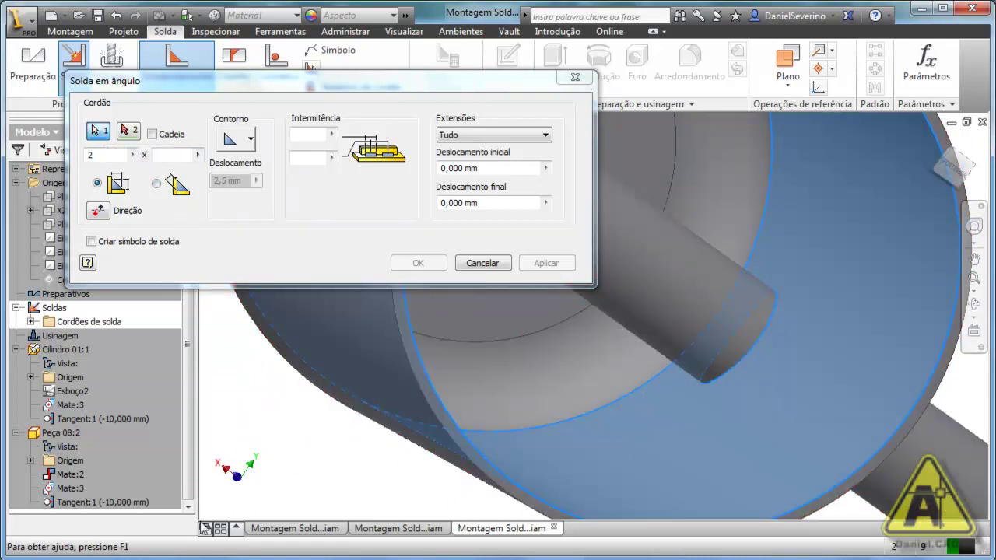
left_click(128, 131)
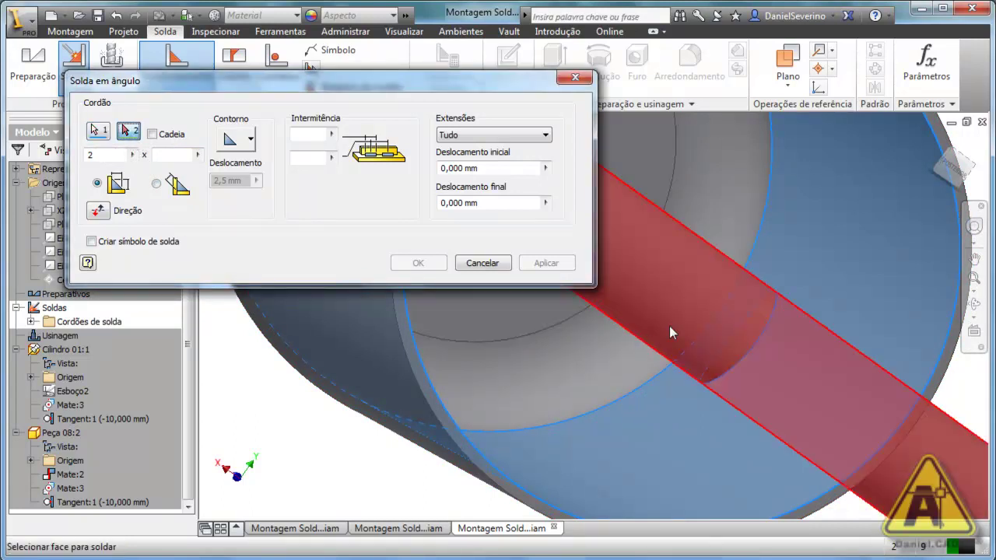
left_click(712, 313)
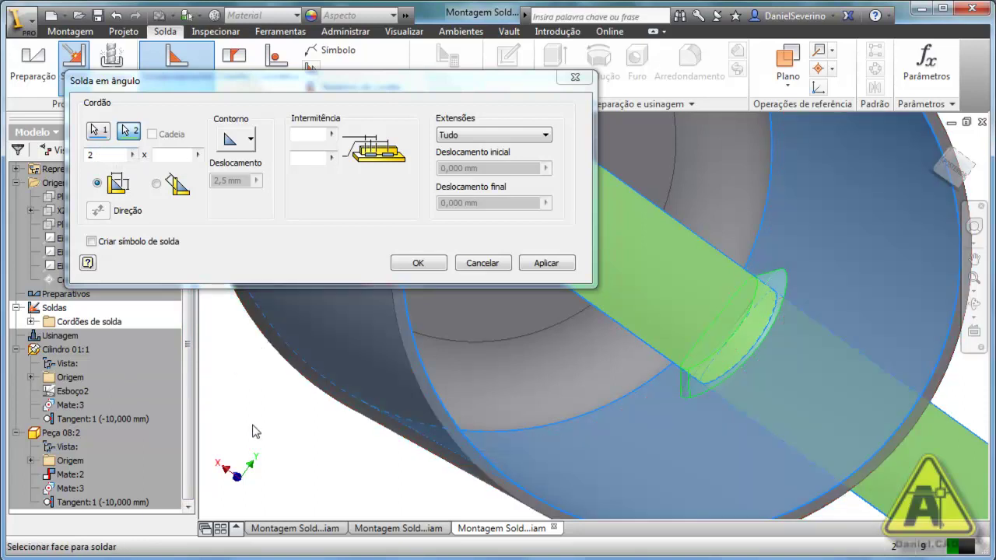
left_click(545, 264)
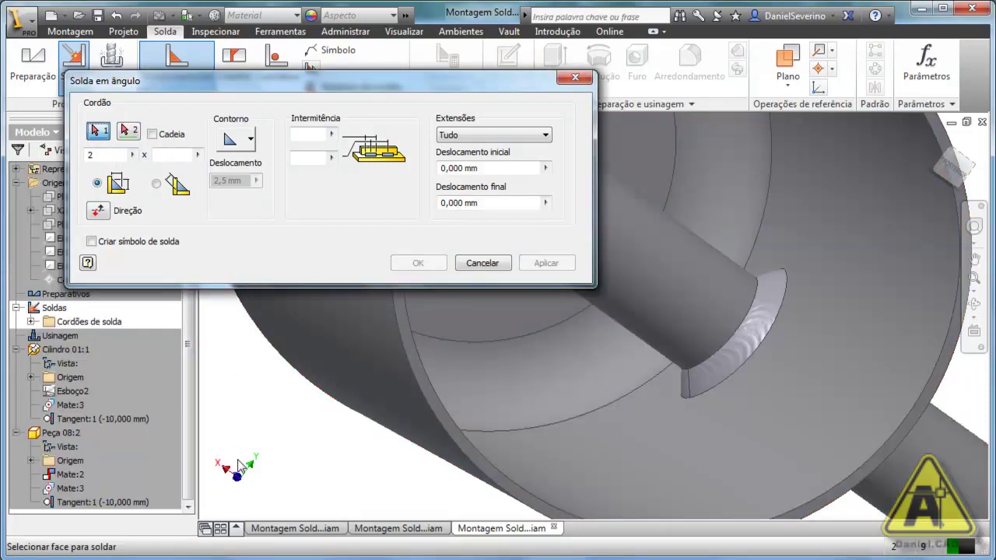
left_click(576, 77)
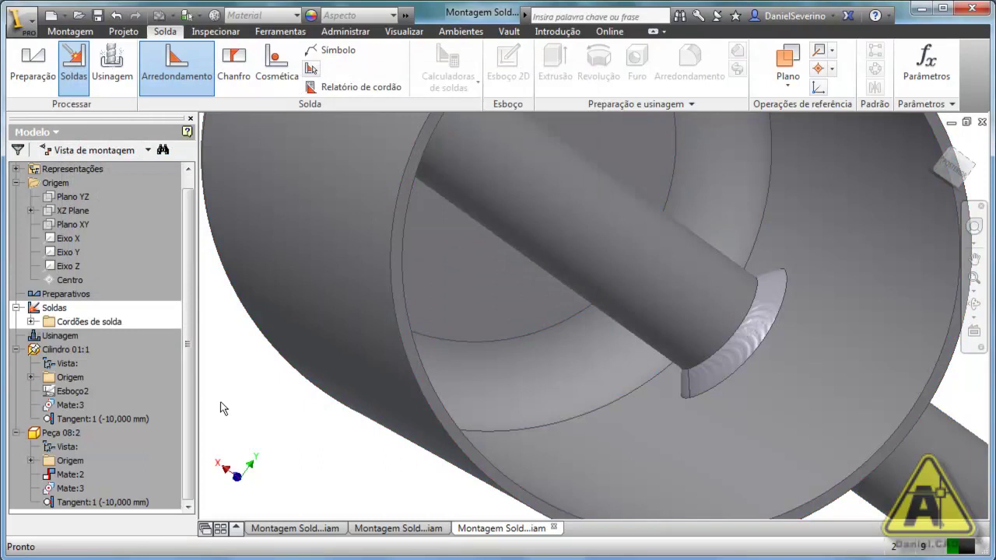
Inspect the inner and outer weld beads on the cylinder wall in a straight-on view and an isometric view
left_click(954, 167)
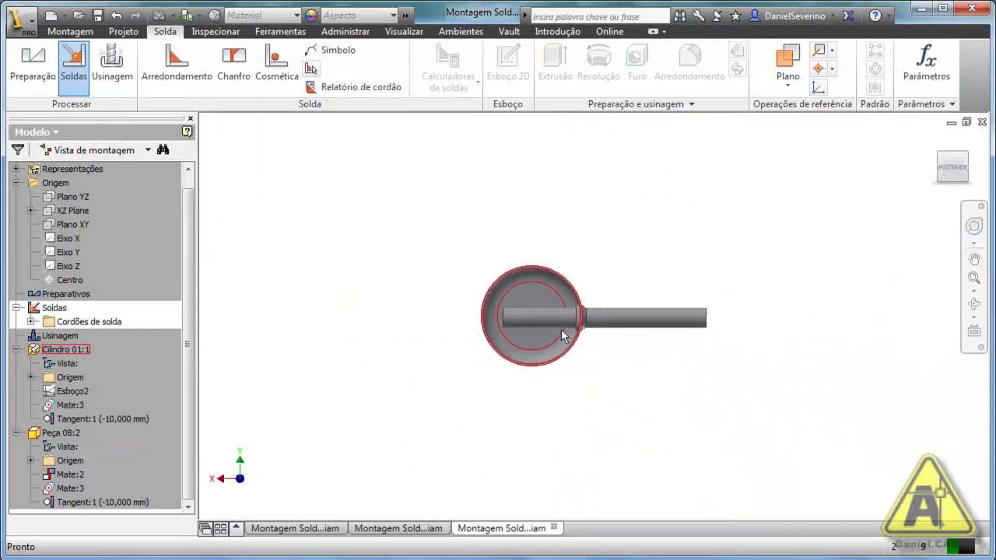
scroll(619, 288, "up", 4)
scroll(674, 200, "up", 3)
middle_click_drag(674, 200, 658, 149)
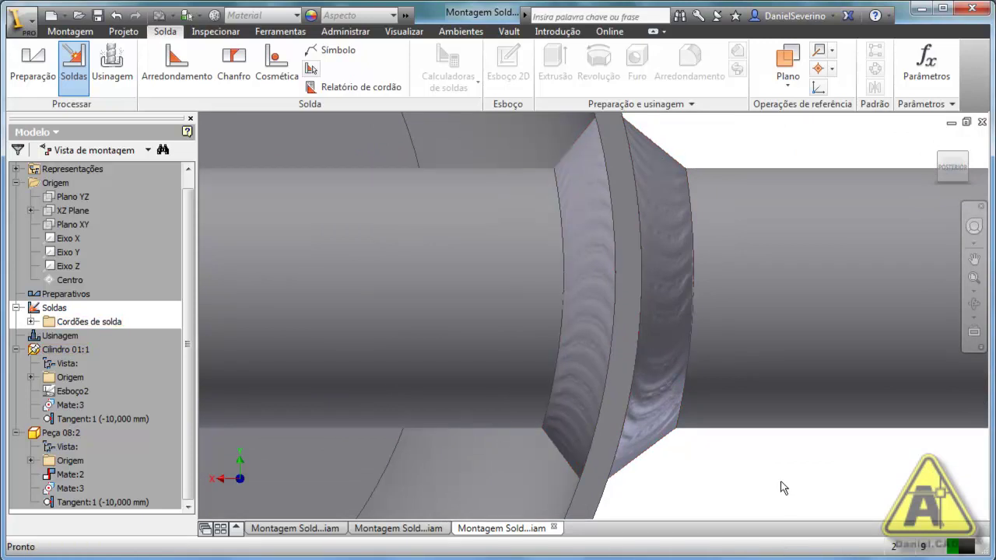
key("F6")
middle_click_drag(763, 494, 709, 341)
scroll(714, 363, "up", 3)
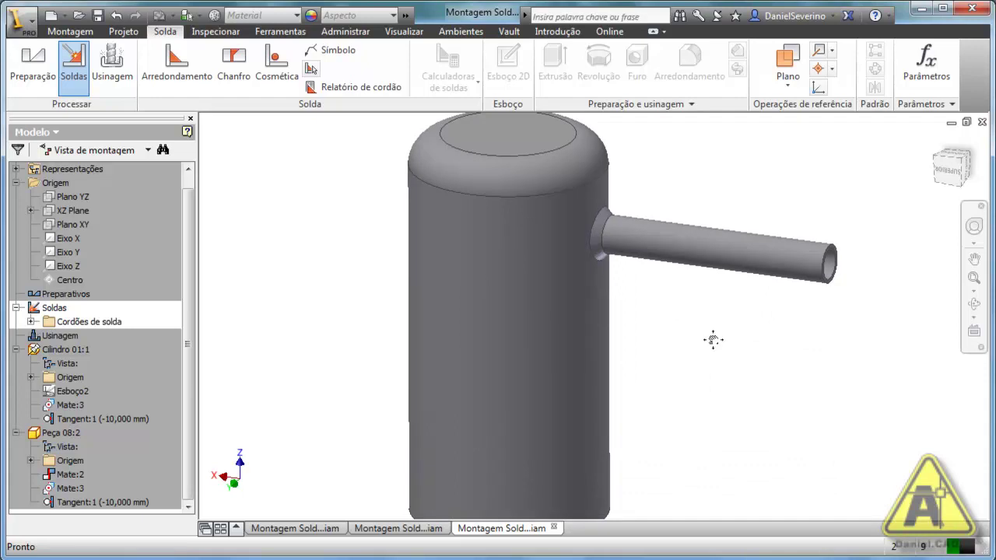
key("F5")
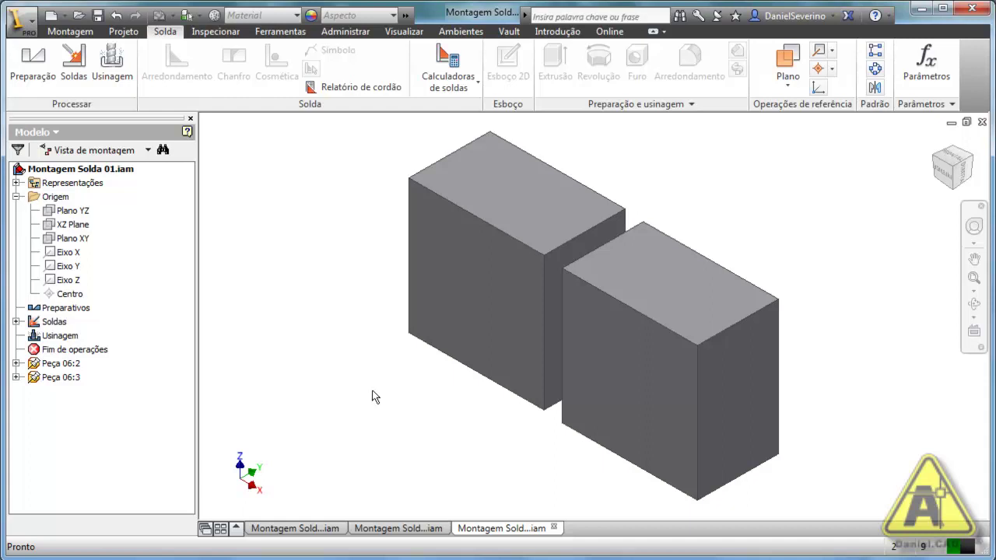
Activate the welds group, start a groove weld, and set the two blocks' facing sides as face set 1 and face set 2
middle_click_drag(403, 414, 444, 400, "shift")
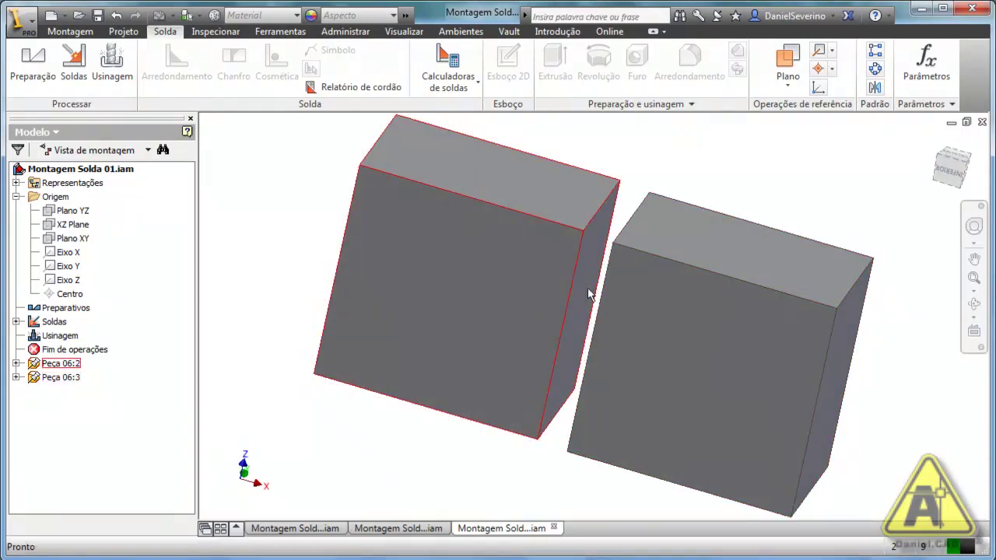
middle_click_drag(489, 322, 369, 311, "shift")
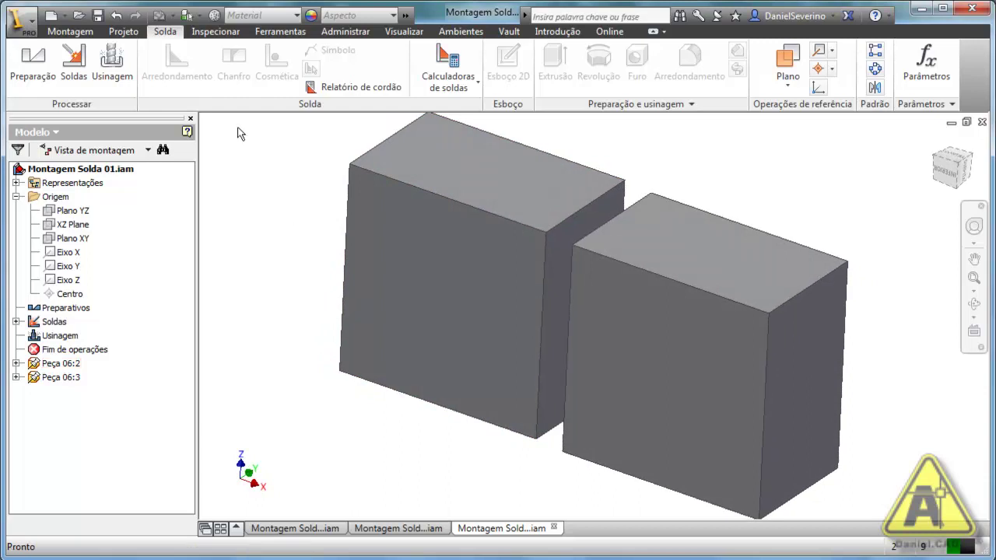
left_click(73, 70)
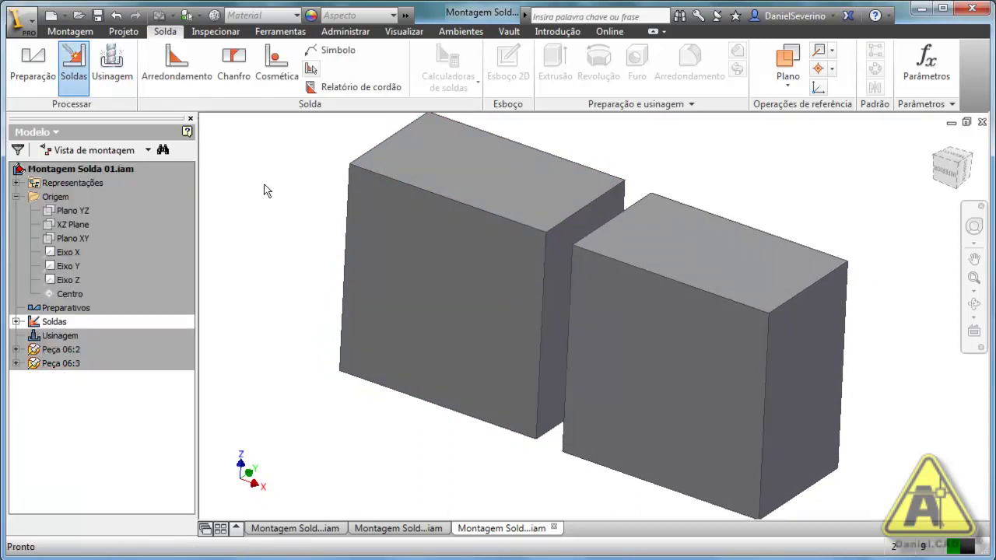
left_click(232, 71)
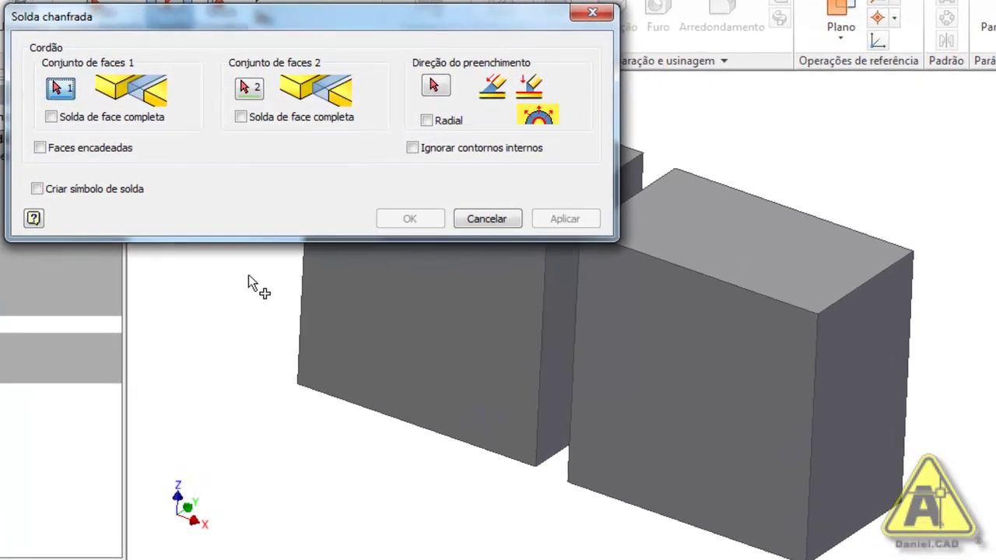
middle_click_drag(229, 283, 252, 320)
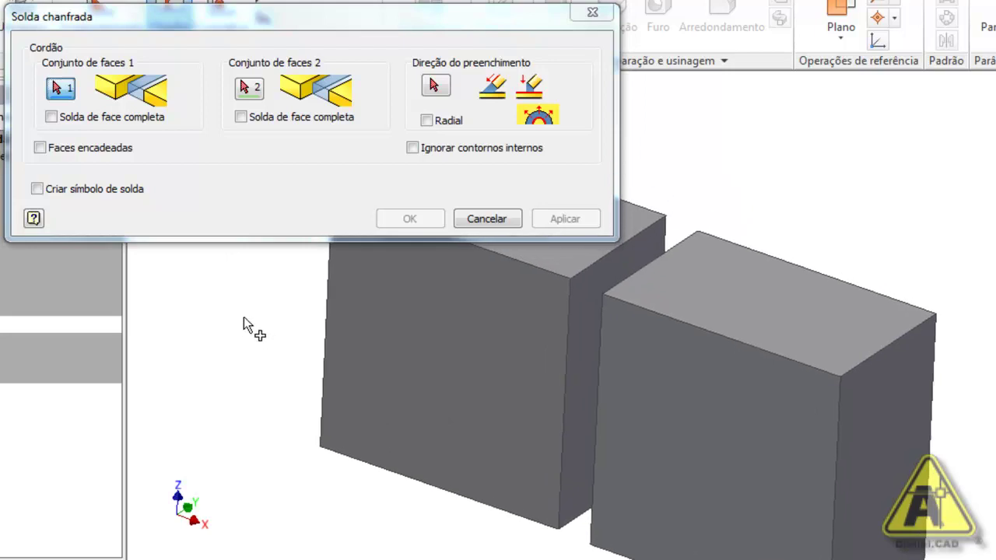
left_click(594, 294)
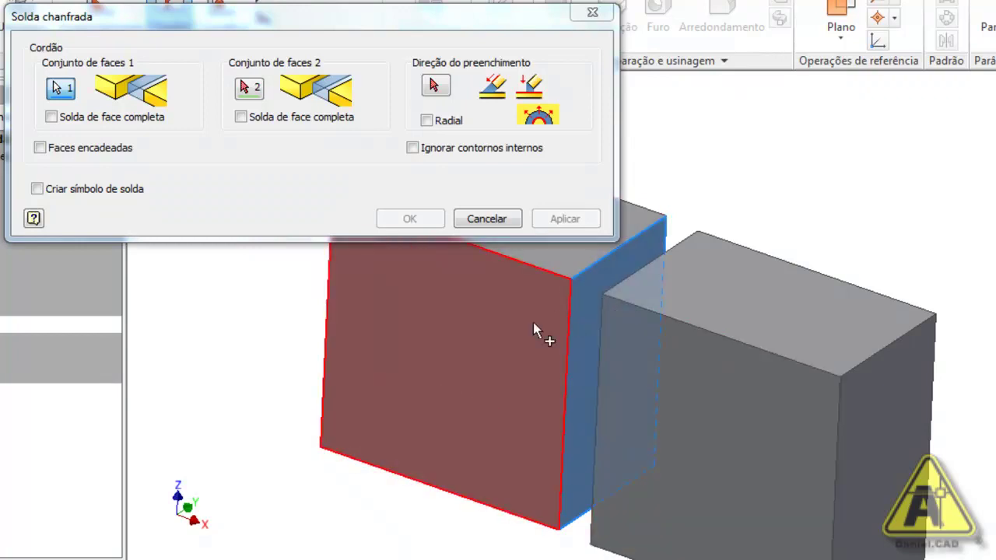
key("F5")
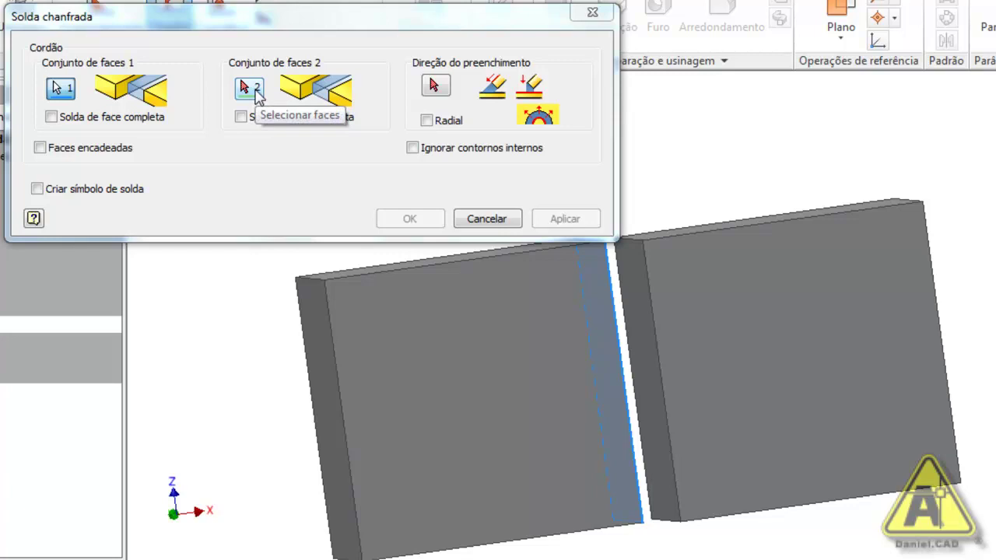
left_click(249, 88)
middle_click_drag(643, 294, 698, 393, "shift")
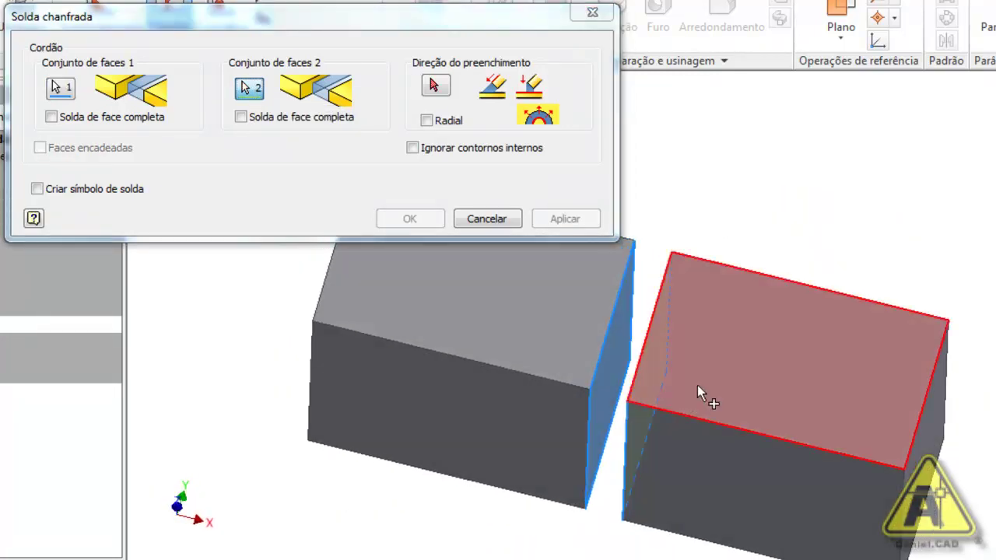
Define the groove weld's fill direction along a block's long edge and check the bead preview at the block corner
left_click(437, 86)
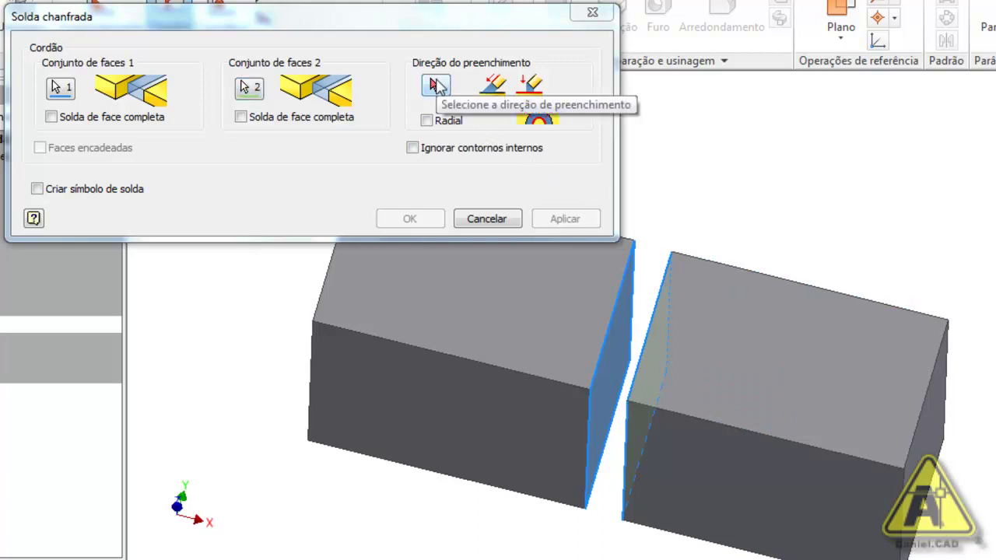
left_click(659, 413)
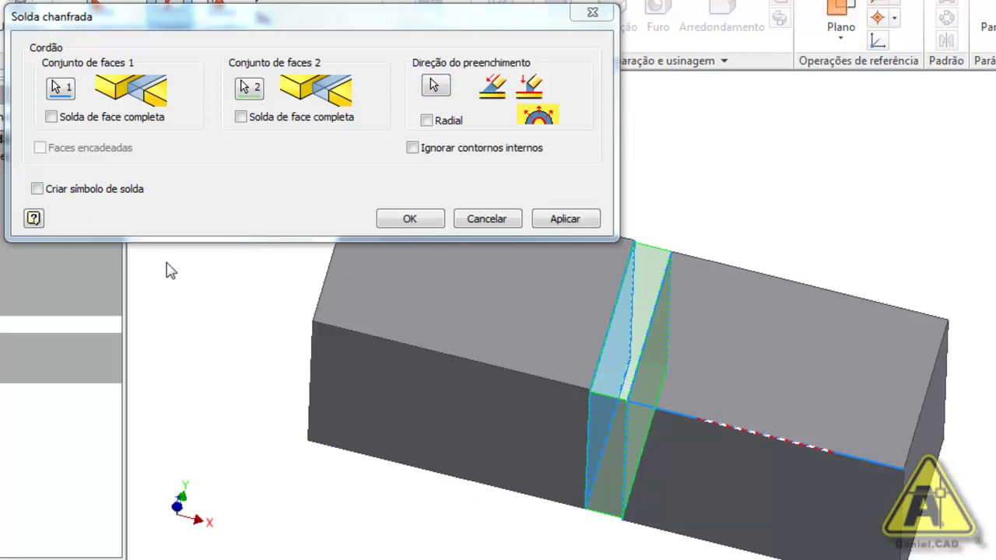
middle_click_drag(628, 446, 713, 381, "shift")
scroll(740, 427, "up", 5)
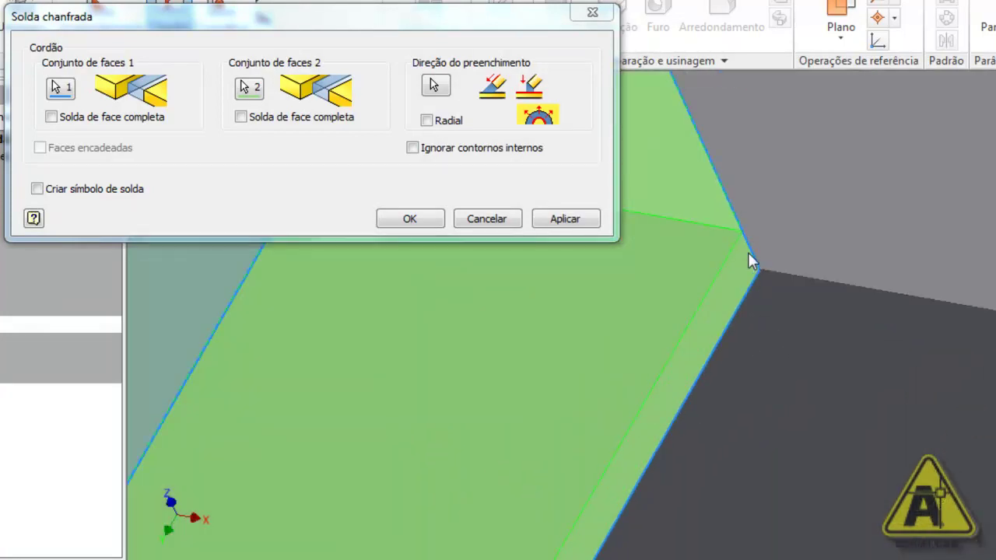
scroll(748, 252, "up", 1)
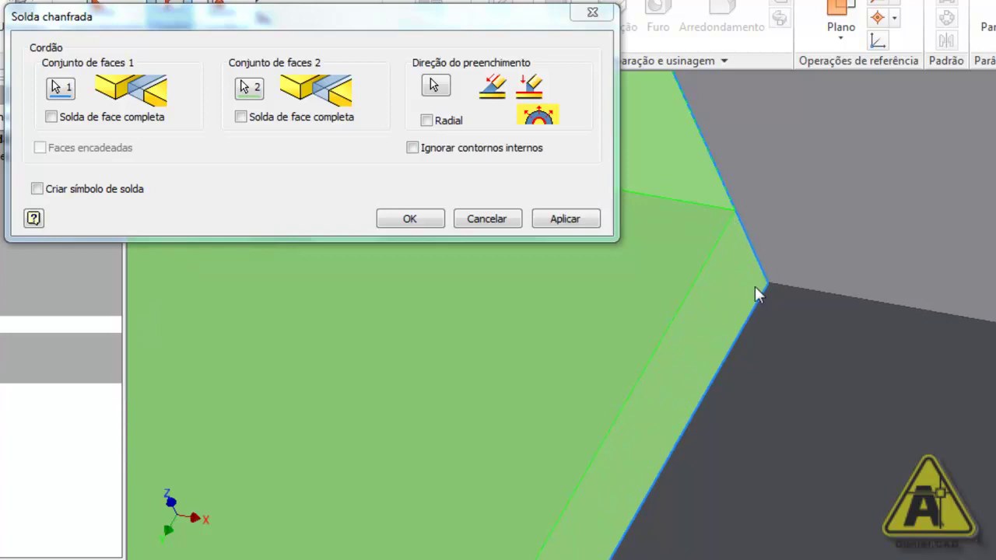
scroll(696, 289, "down", 3)
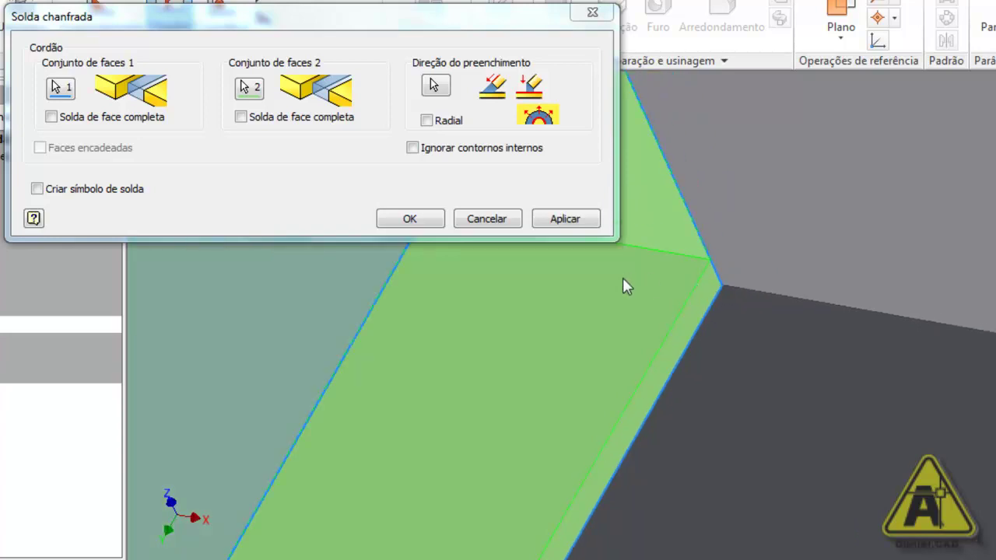
Enable full-face weld for both face sets and apply the groove weld between the two blocks
left_click(51, 117)
left_click(258, 126)
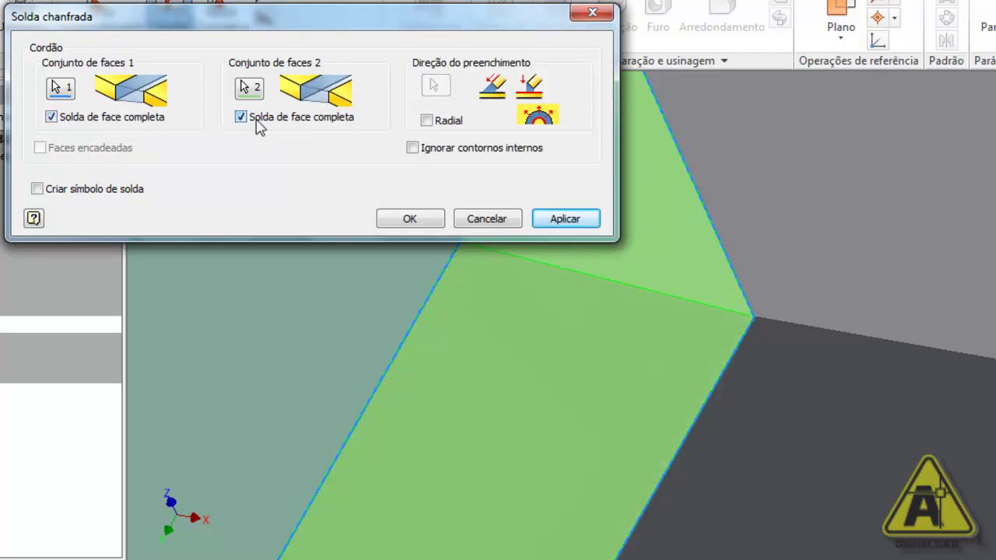
scroll(673, 307, "up", 5)
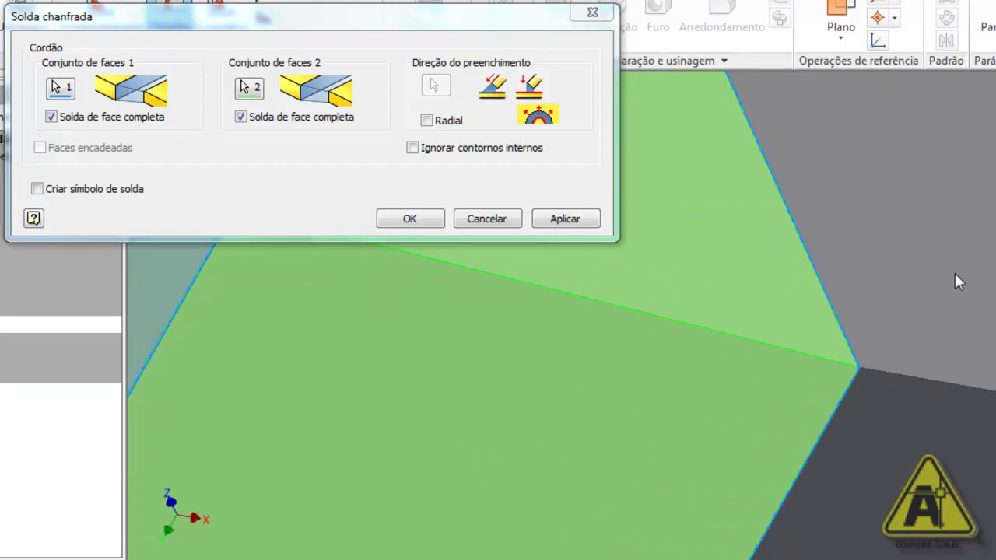
left_click(241, 118)
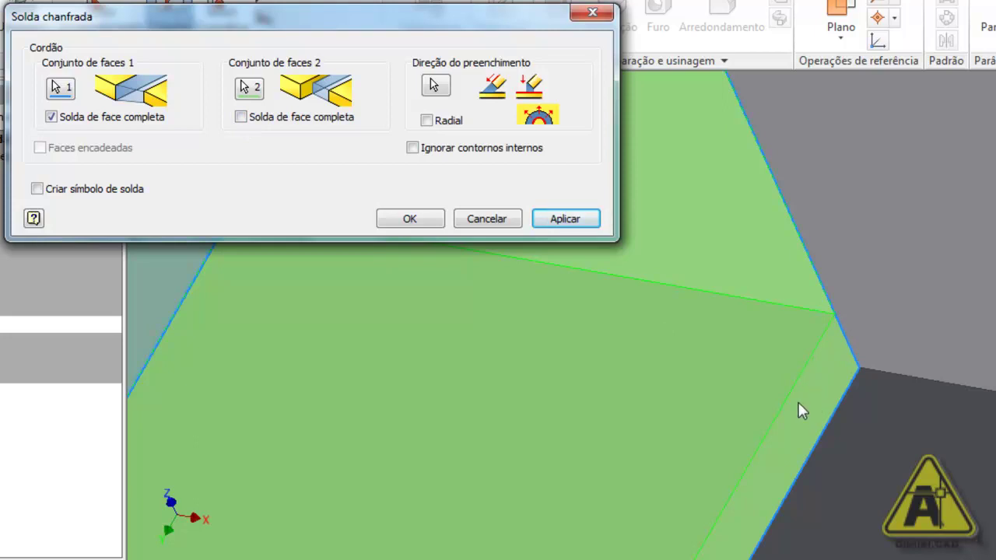
left_click(316, 129)
scroll(463, 440, "down", 3)
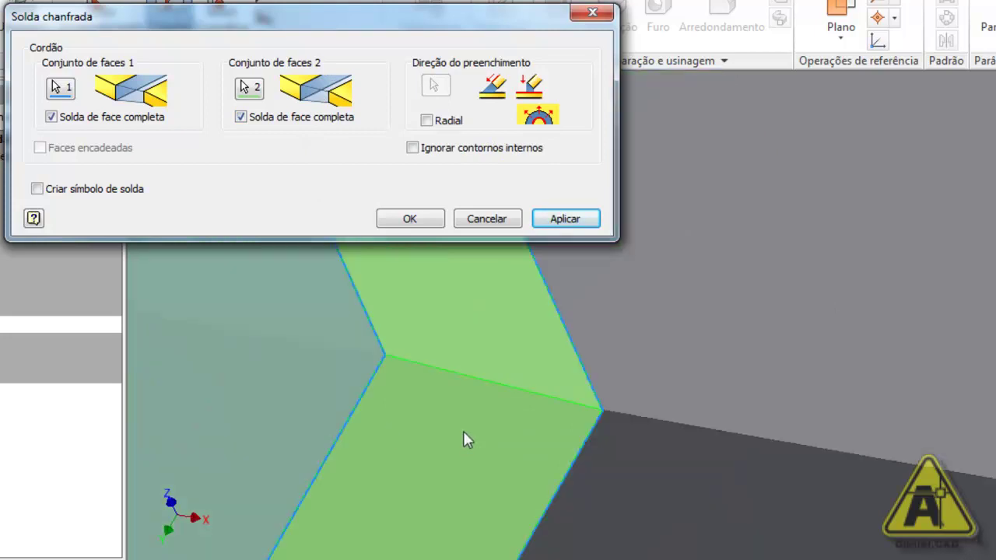
scroll(499, 428, "down", 3)
middle_click_drag(789, 338, 784, 333, "shift")
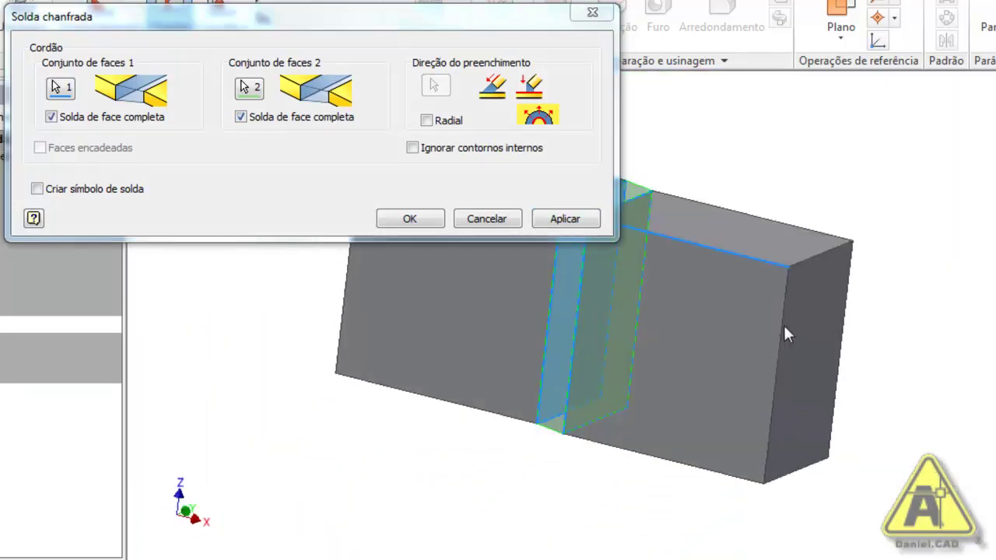
key("F6")
scroll(703, 313, "up", 3)
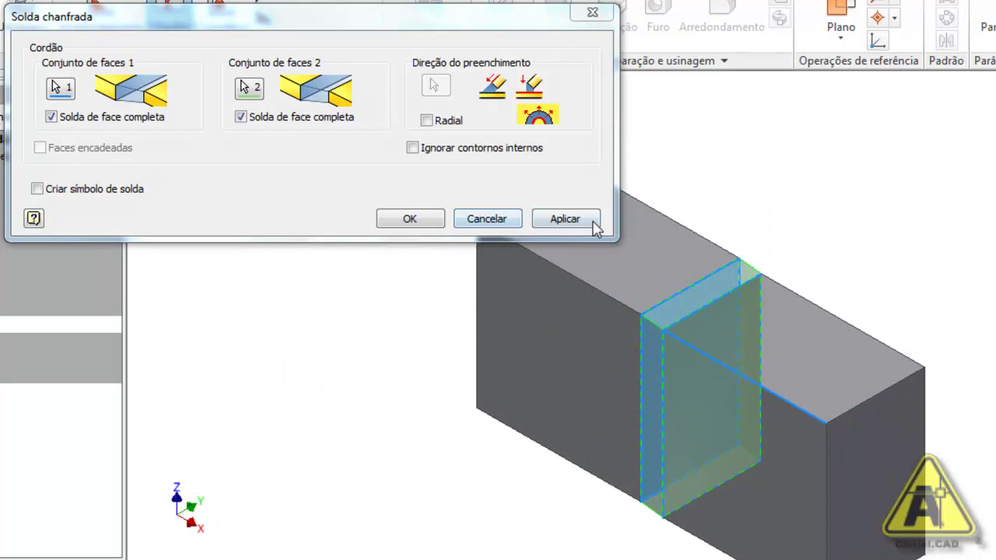
left_click(565, 220)
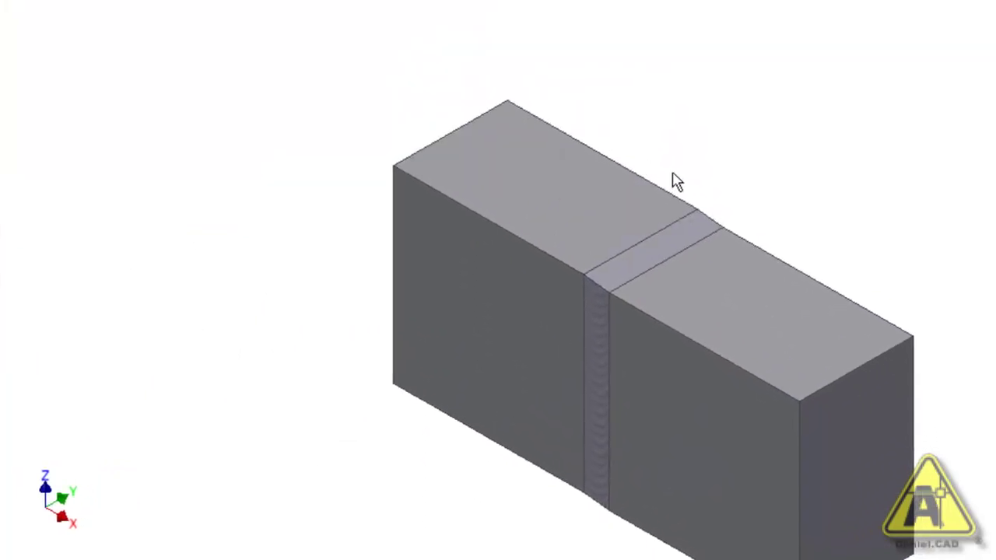
Inspect the groove weld bead between the blocks in a straight-on view, including close-ups of its corners at the block edges
middle_click_drag(706, 280, 720, 336, "shift")
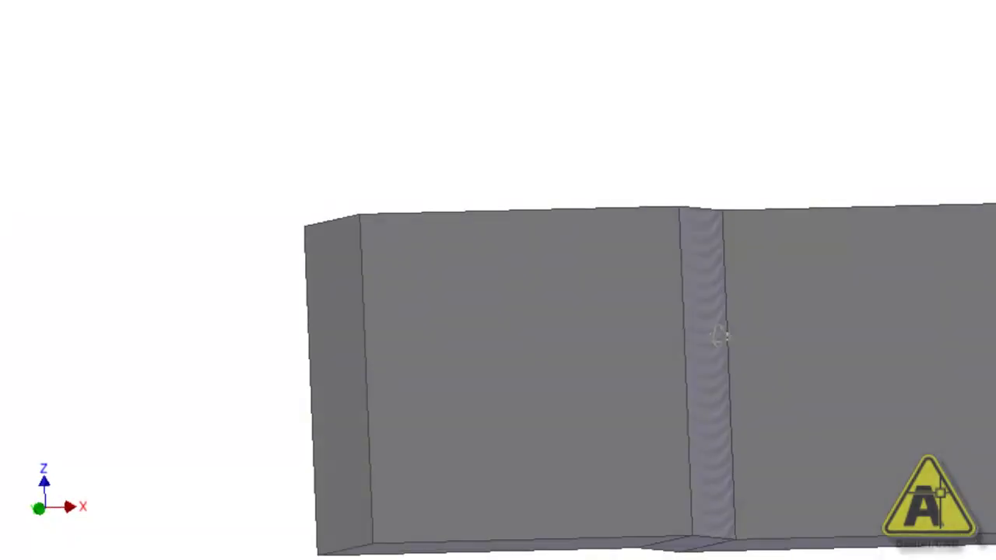
key("Page_Up")
scroll(604, 217, "up", 3)
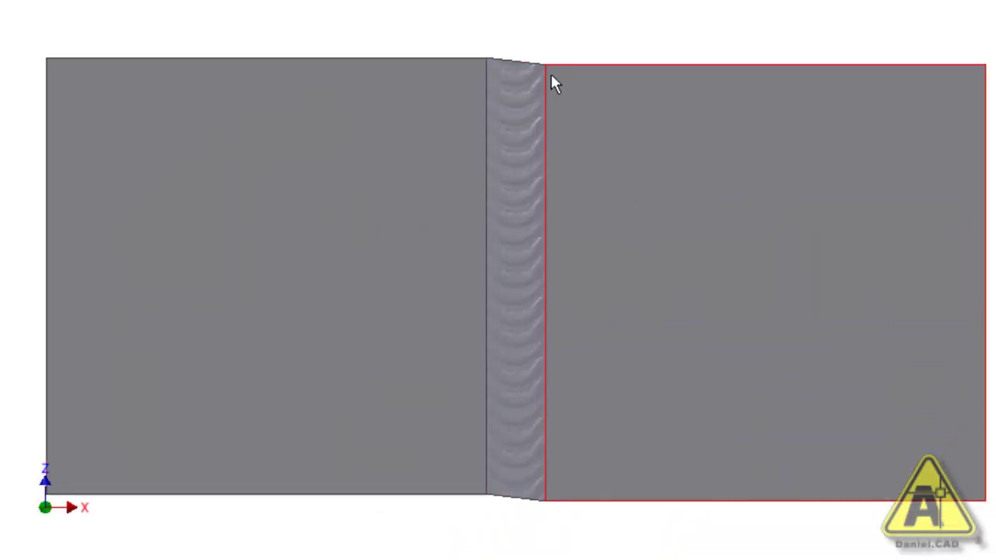
scroll(543, 520, "up", 5)
scroll(543, 520, "up", 2)
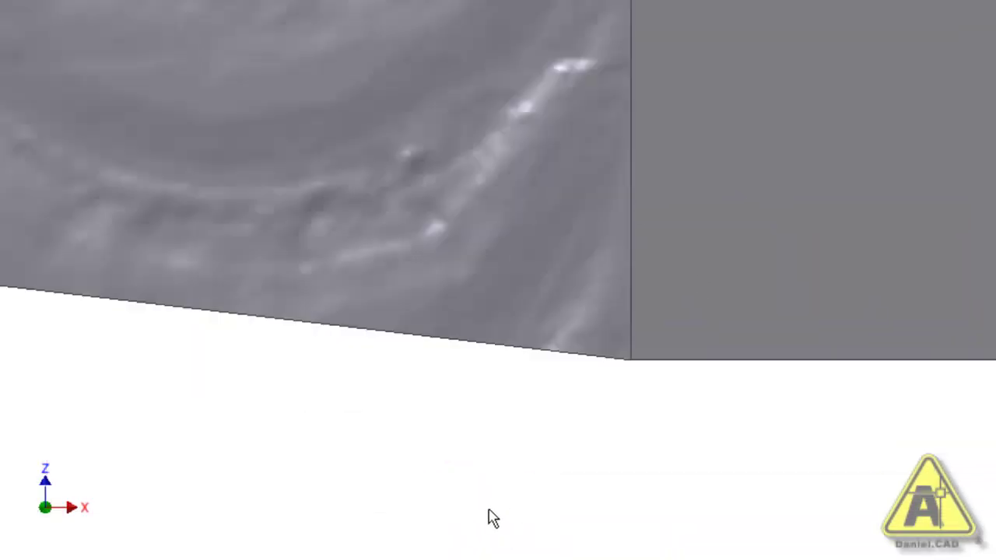
scroll(238, 418, "down", 2)
middle_click_drag(238, 418, 316, 380)
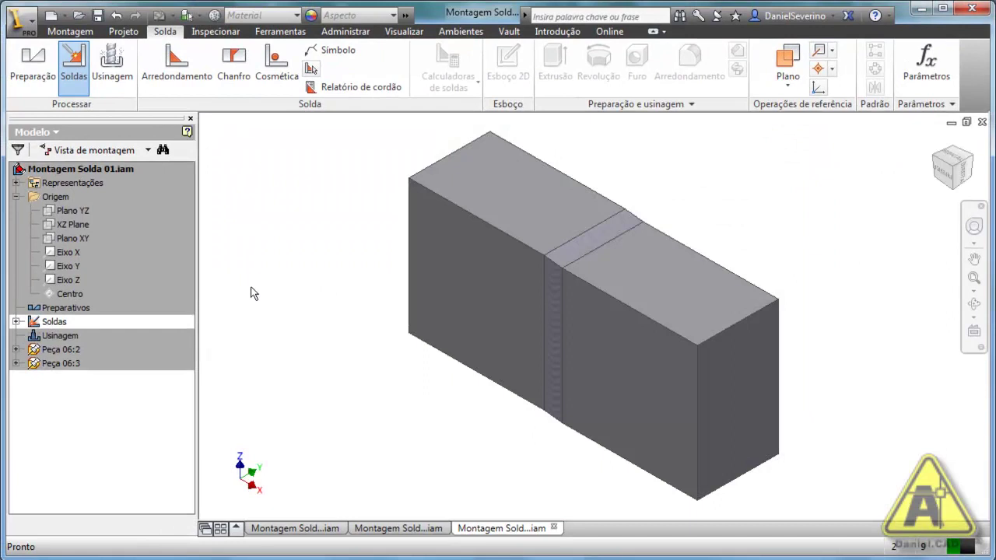
Switch to the cylinder and tube assembly, show it in isometric view, and return to editing the top-level assembly Montagem Solda 03.iam
left_click(411, 529)
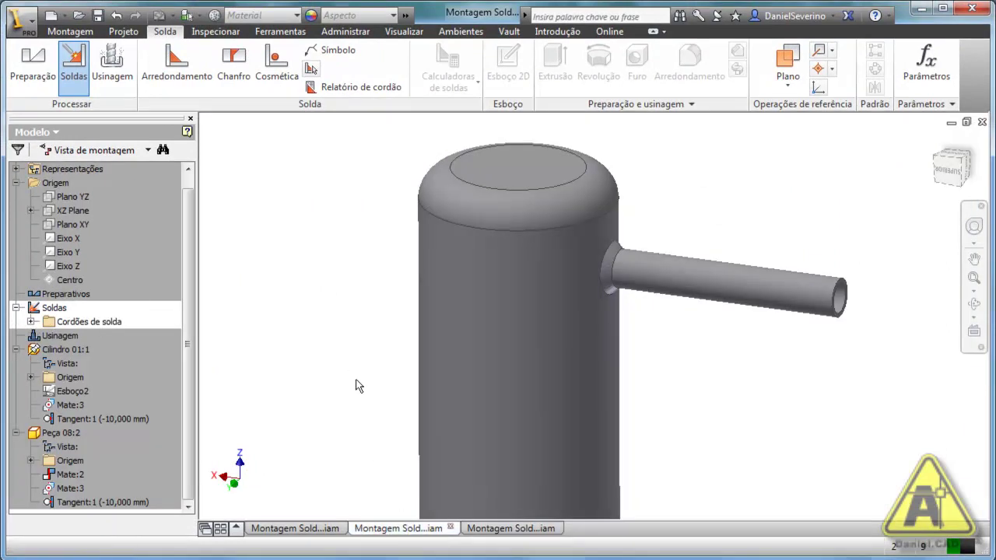
key("F6")
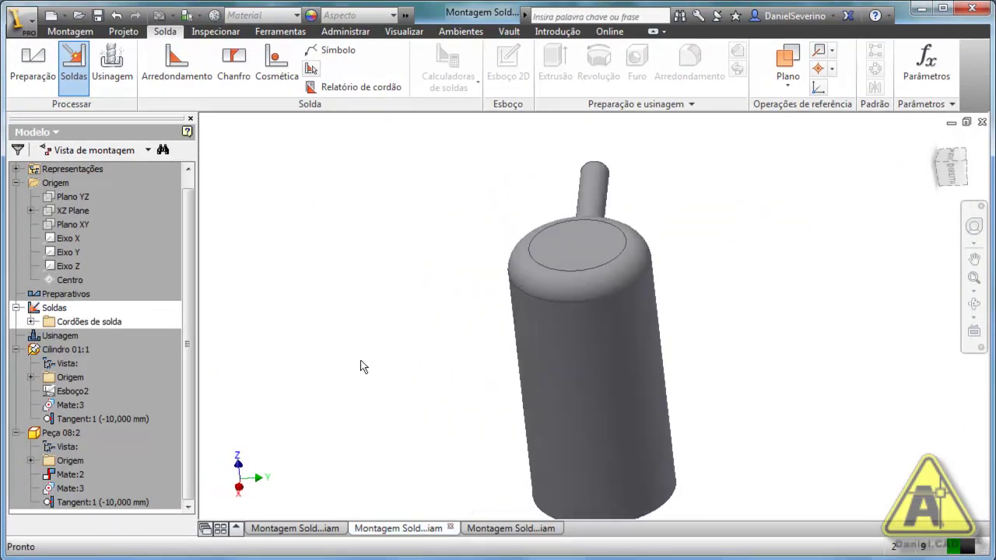
scroll(180, 180, "up", 1)
double_click(109, 169)
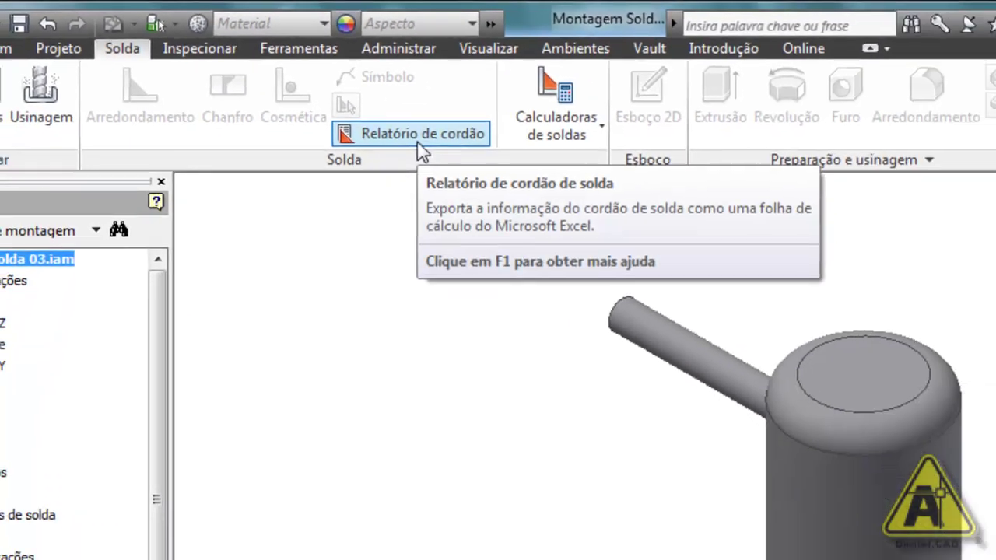
Export a weld bead report including all subassemblies to the desktop as the Excel file "Relatório de cordão de solda II"
left_click(433, 134)
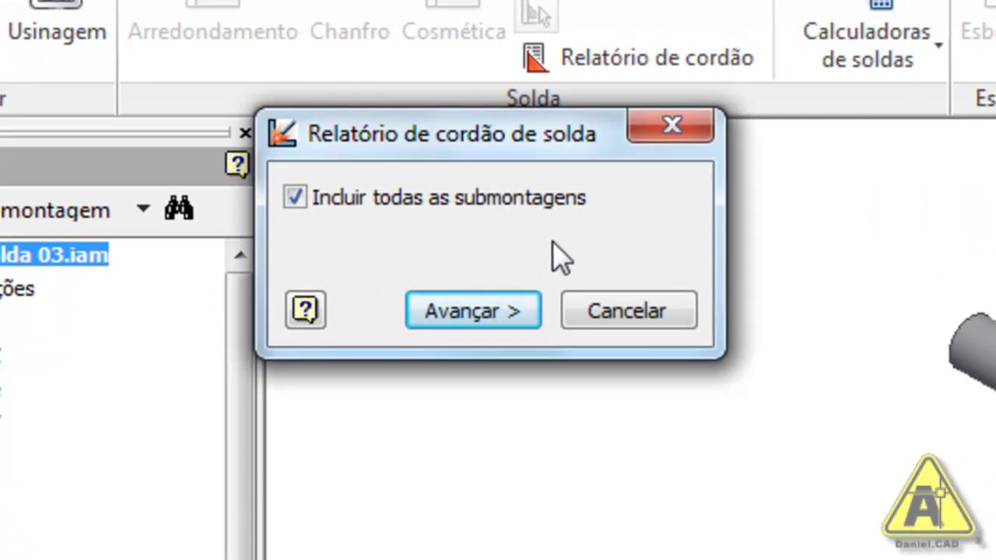
left_click(483, 311)
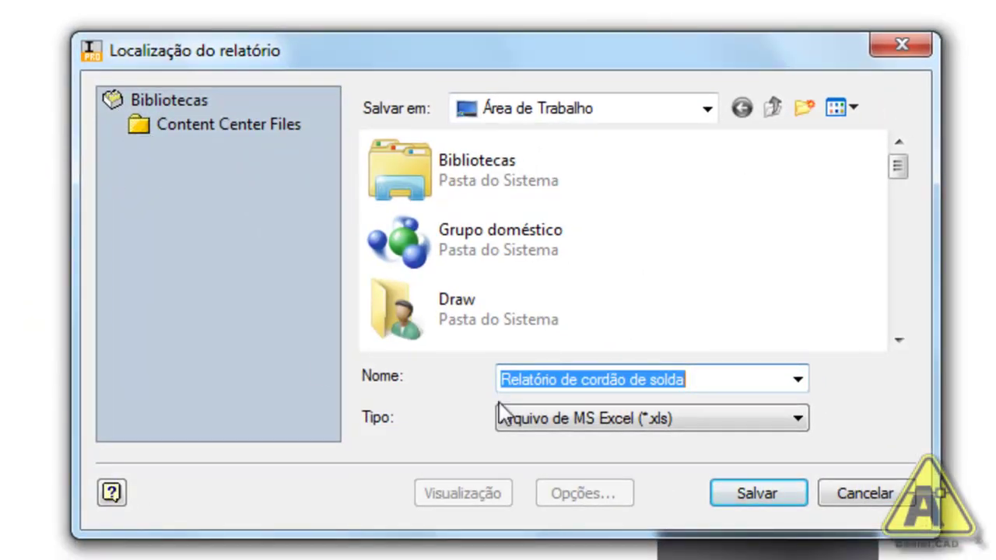
left_click(720, 380)
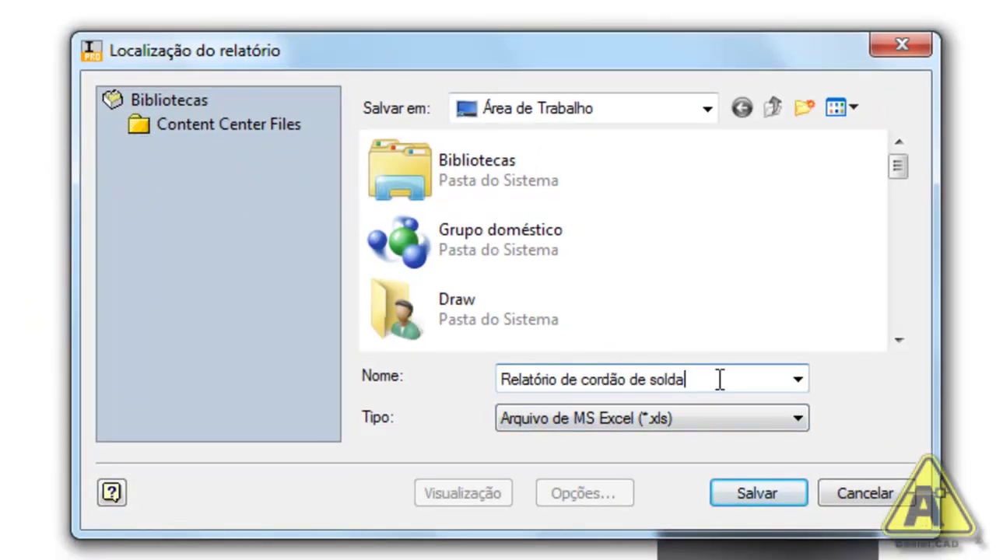
type("II")
key("Return")
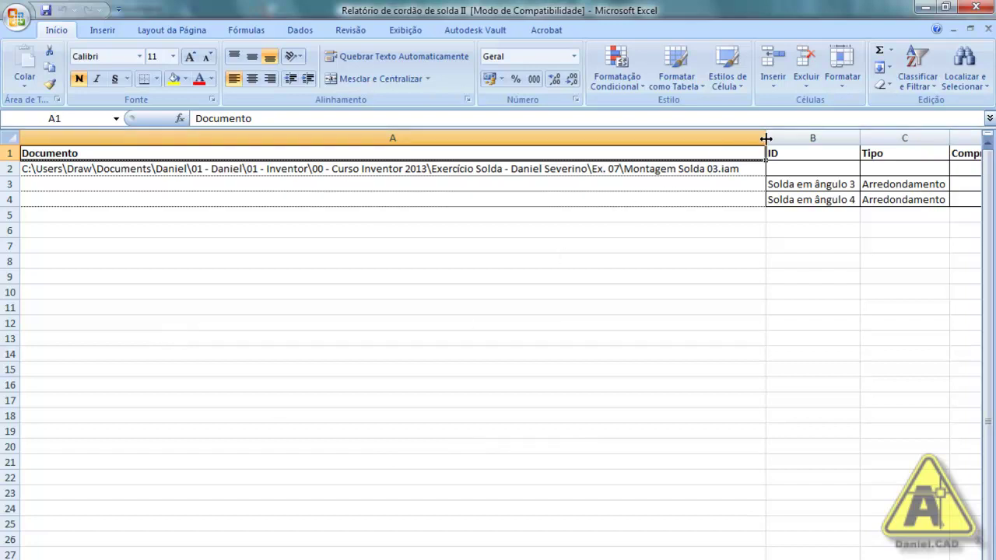
In the exported Excel report, narrow the Documento column and review the weld beads' ID, type, length and mass columns
left_click_drag(763, 142, 208, 143)
left_click(280, 291)
left_click(286, 153)
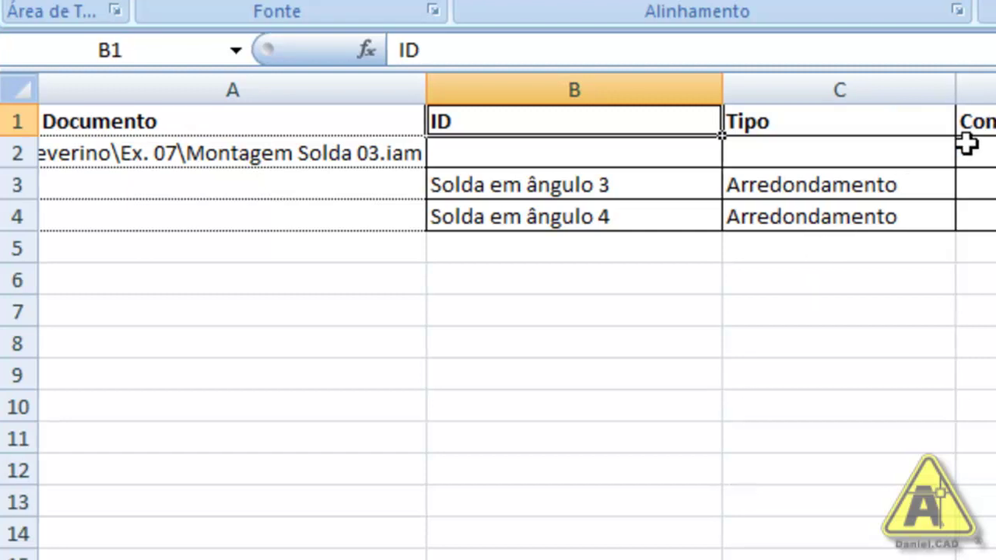
left_click(926, 184)
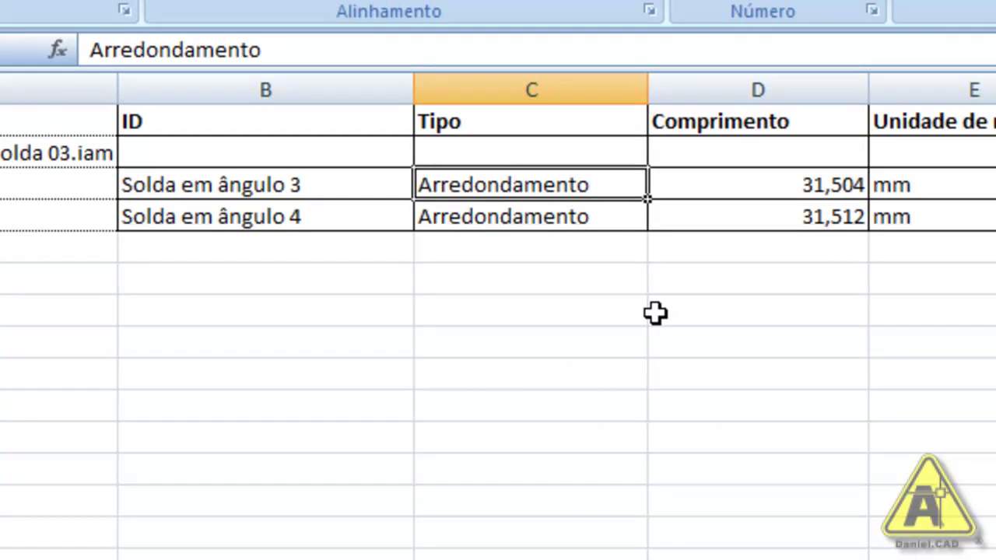
left_click(773, 432)
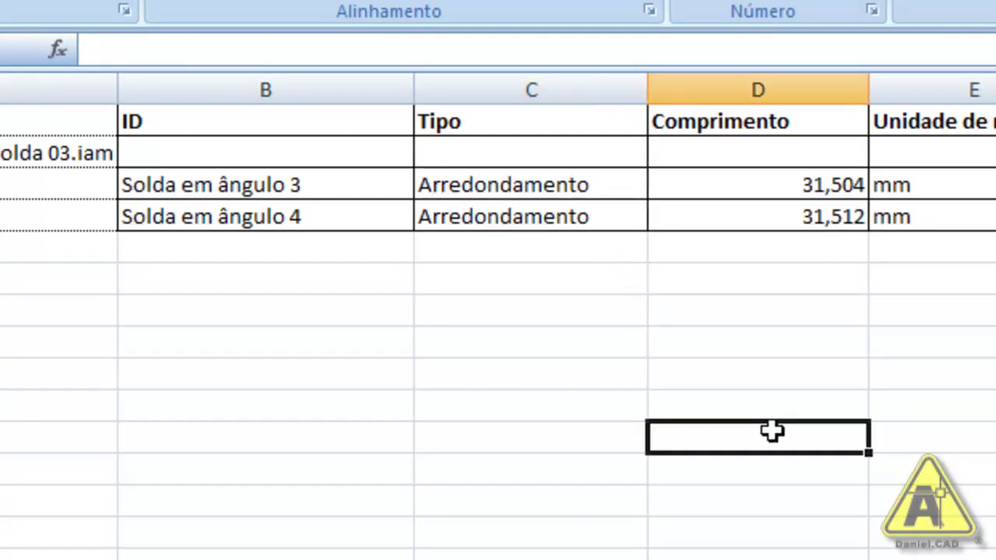
scroll(498, 311, "right", 2)
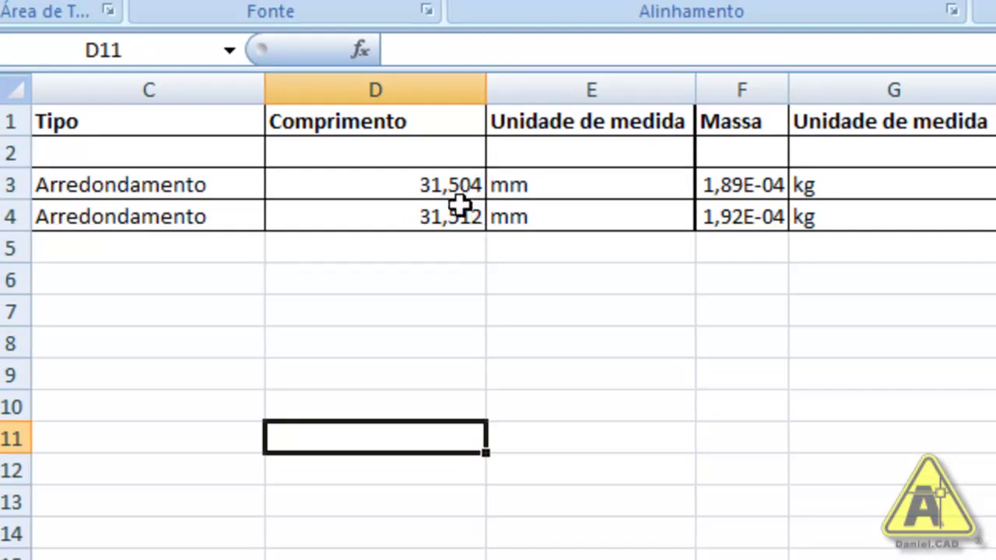
Review both fillet weld beads' lengths with their units, followed by the report's mass, area and volume columns
left_click_drag(452, 190, 518, 187)
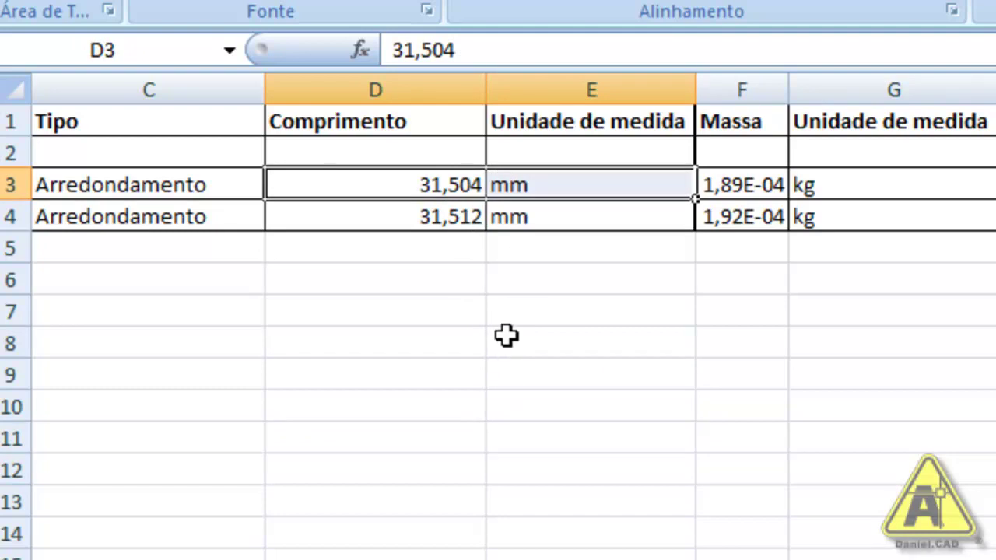
left_click_drag(451, 225, 533, 227)
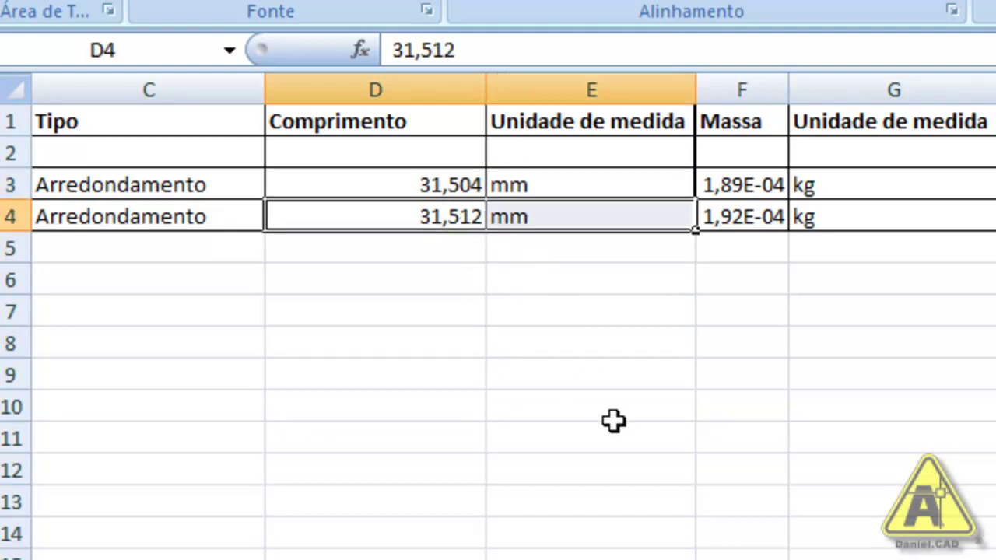
left_click(628, 415)
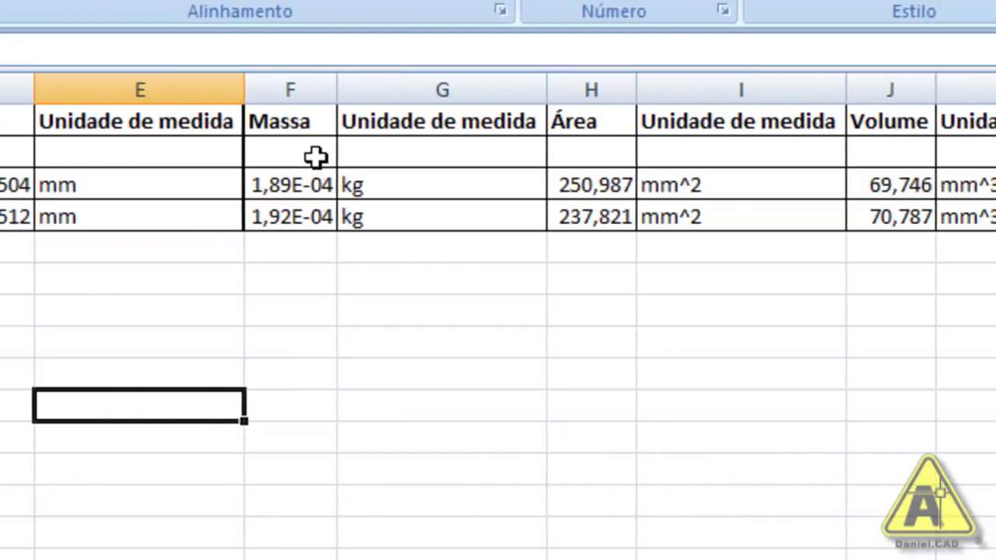
left_click_drag(307, 87, 346, 90)
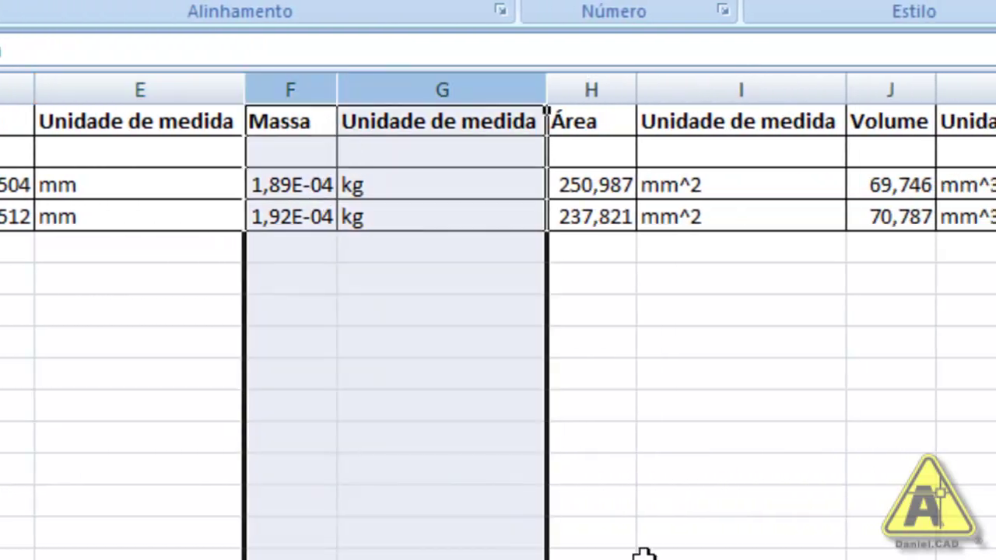
left_click(632, 131)
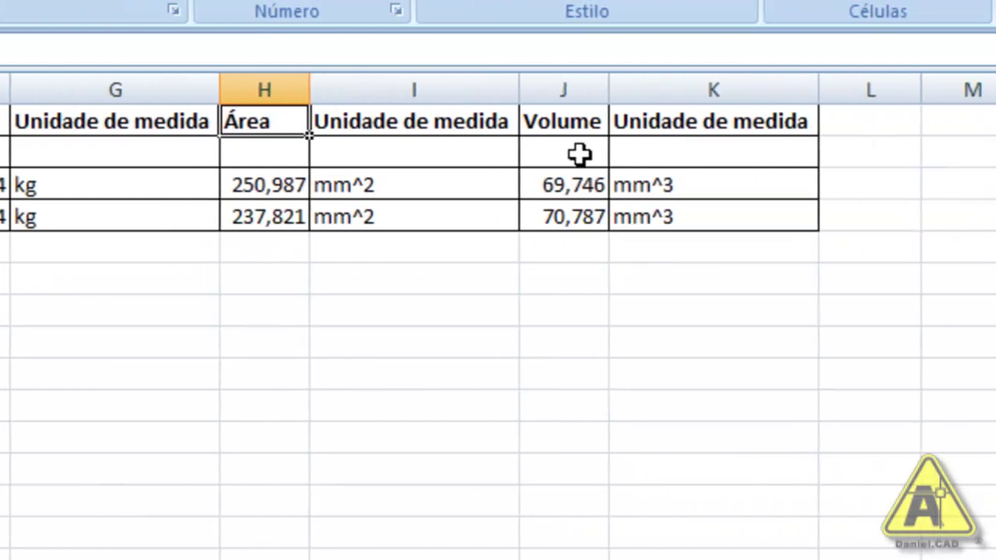
left_click(847, 112)
left_click_drag(562, 85, 590, 80)
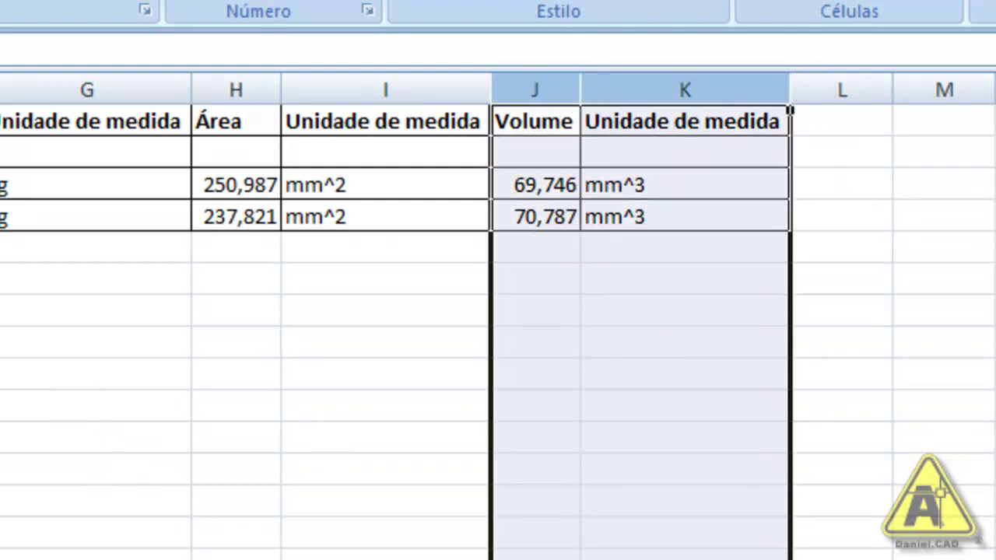
Return to the first cell of the report and switch back to the Montagem Solda 03.iam assembly in Inventor
key("ctrl+Home")
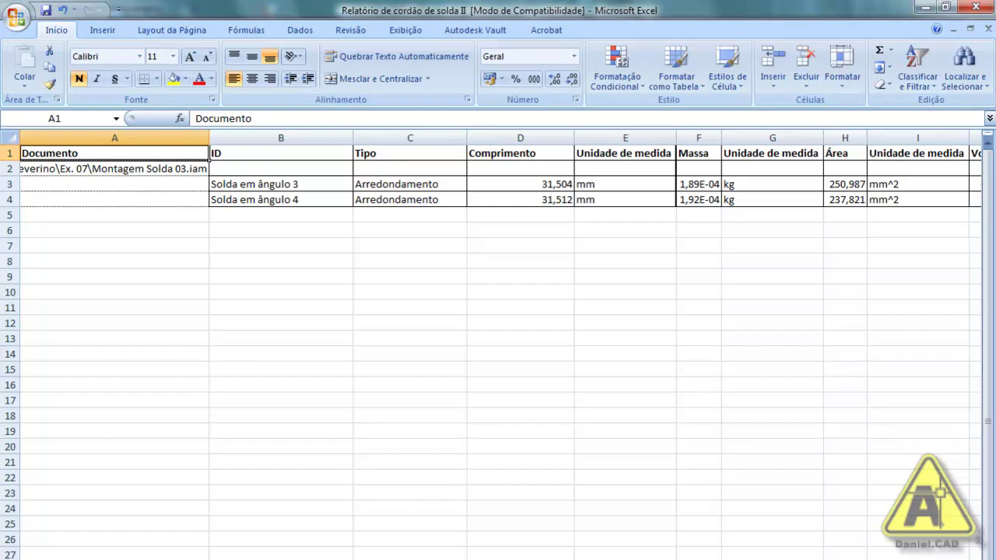
left_click(400, 553)
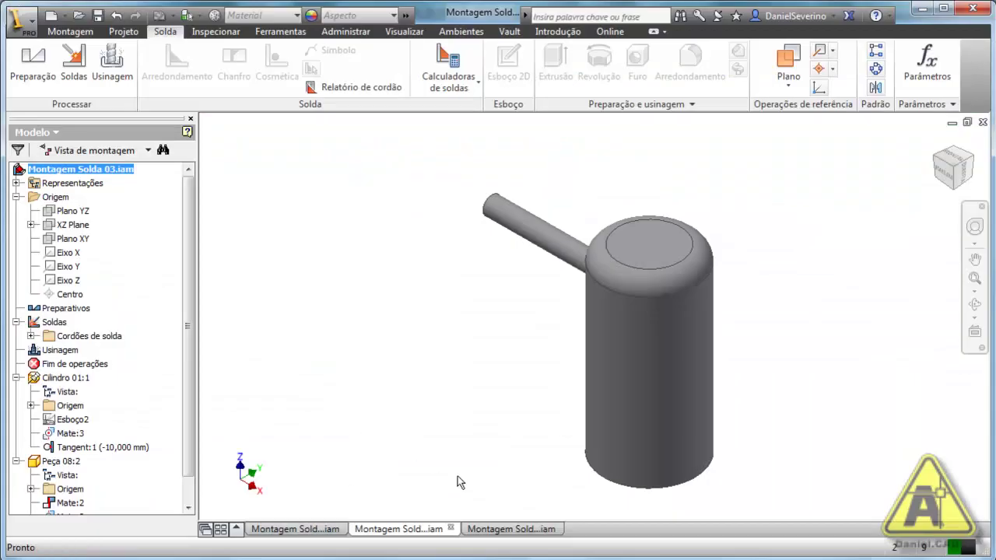